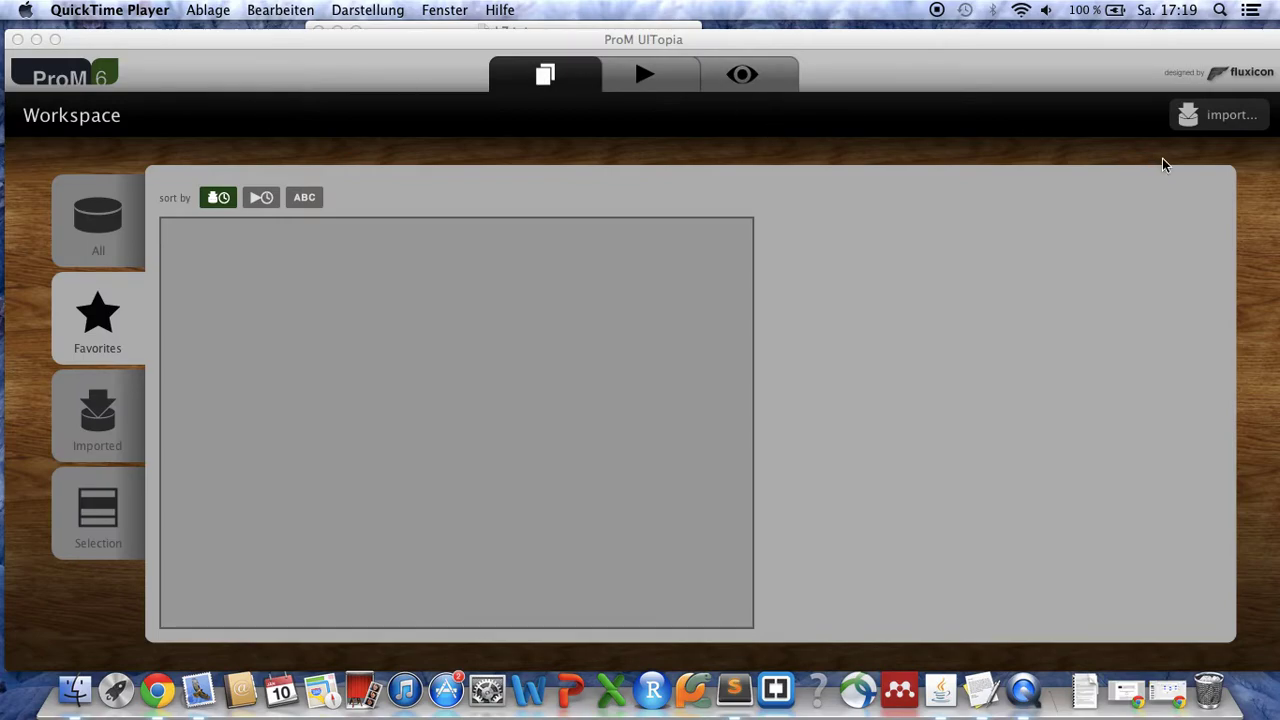
Import the L7.xes log from the Chapter_5 folder into the workspace as L7.mxml
{"action": "left_click", "coordinate": [1230, 118]}
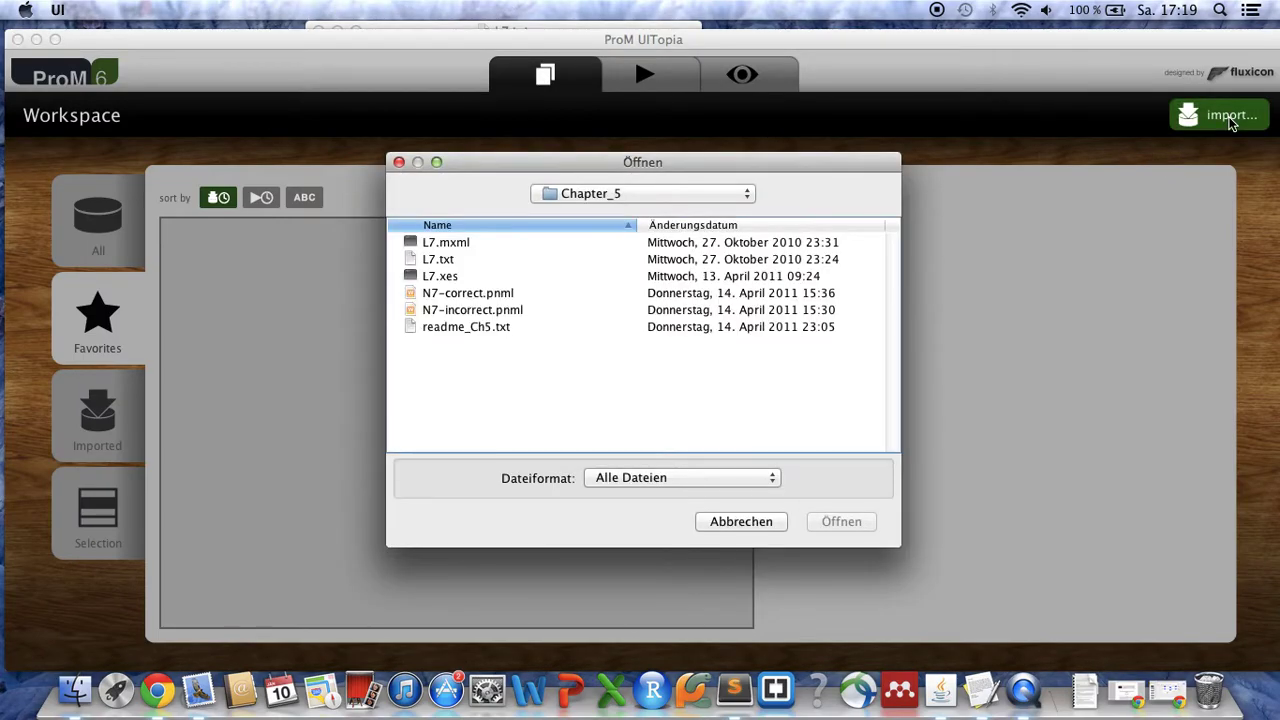
{"action": "left_click", "coordinate": [432, 277]}
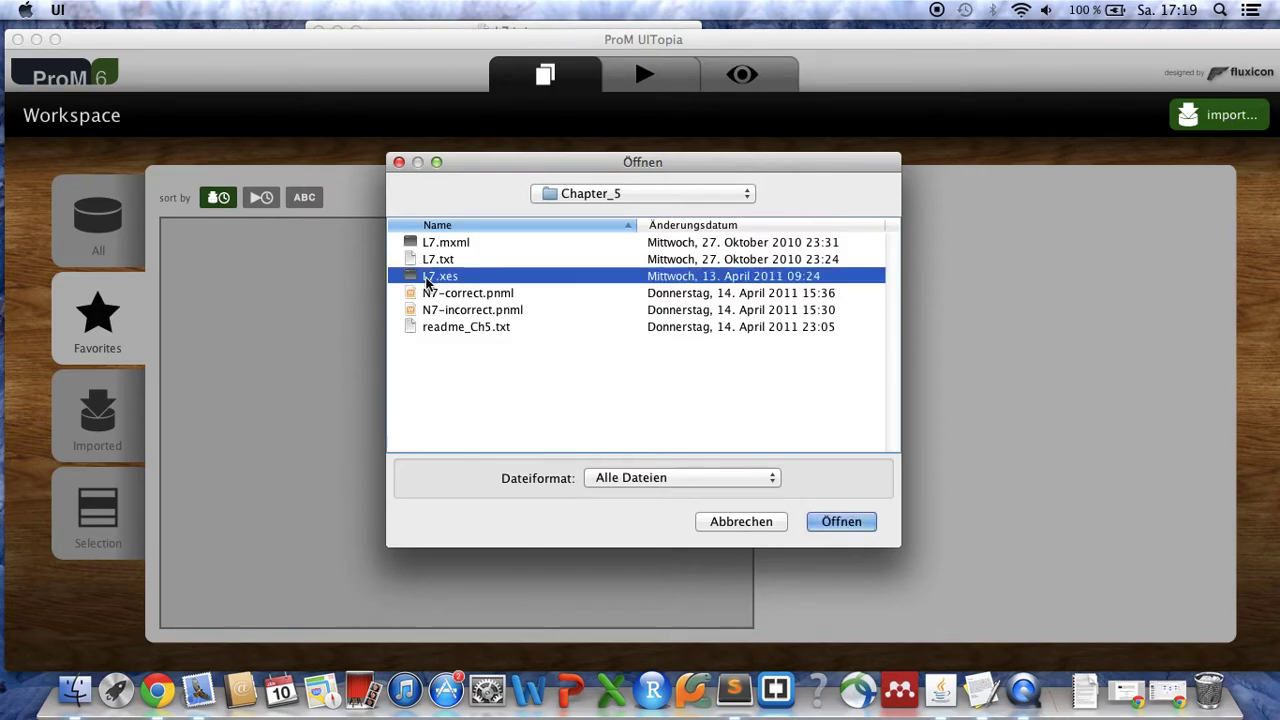
{"action": "left_click", "coordinate": [845, 522]}
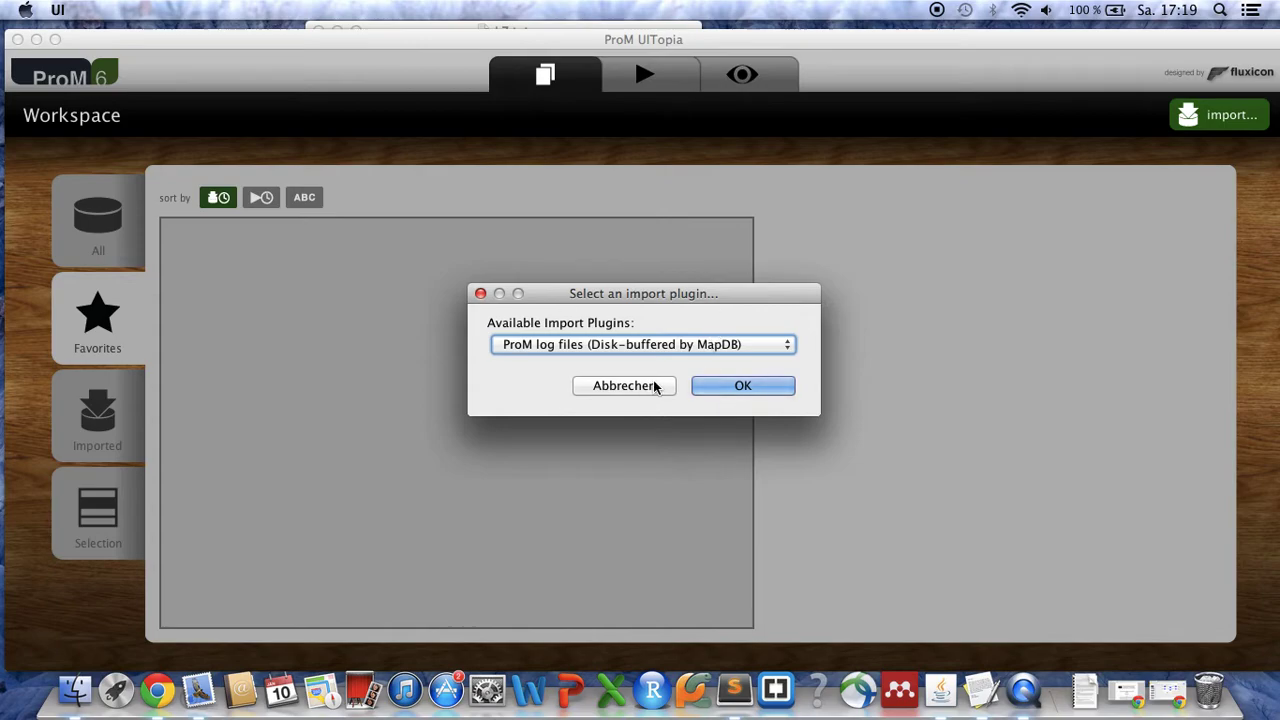
{"action": "left_click", "coordinate": [735, 392]}
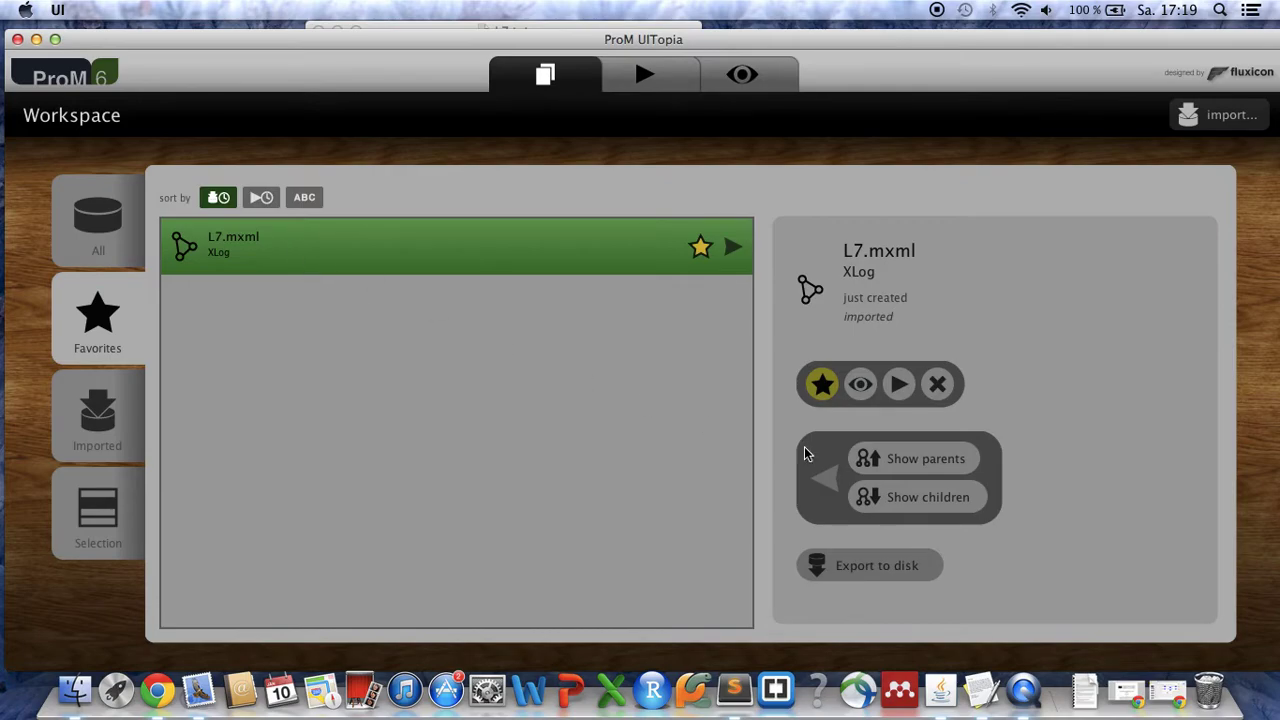
Review the L7.mxml dashboard and its Log Summary, then return to the Workspace
{"action": "left_click", "coordinate": [858, 387]}
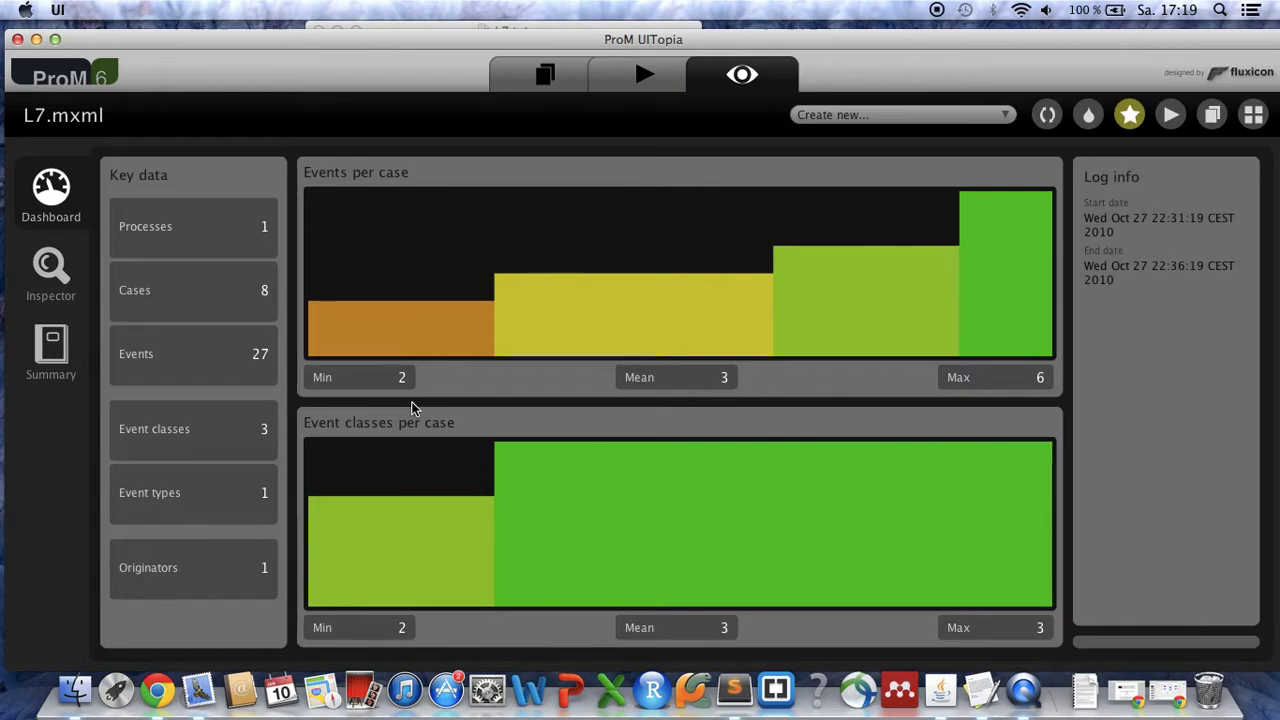
{"action": "left_click", "coordinate": [52, 350]}
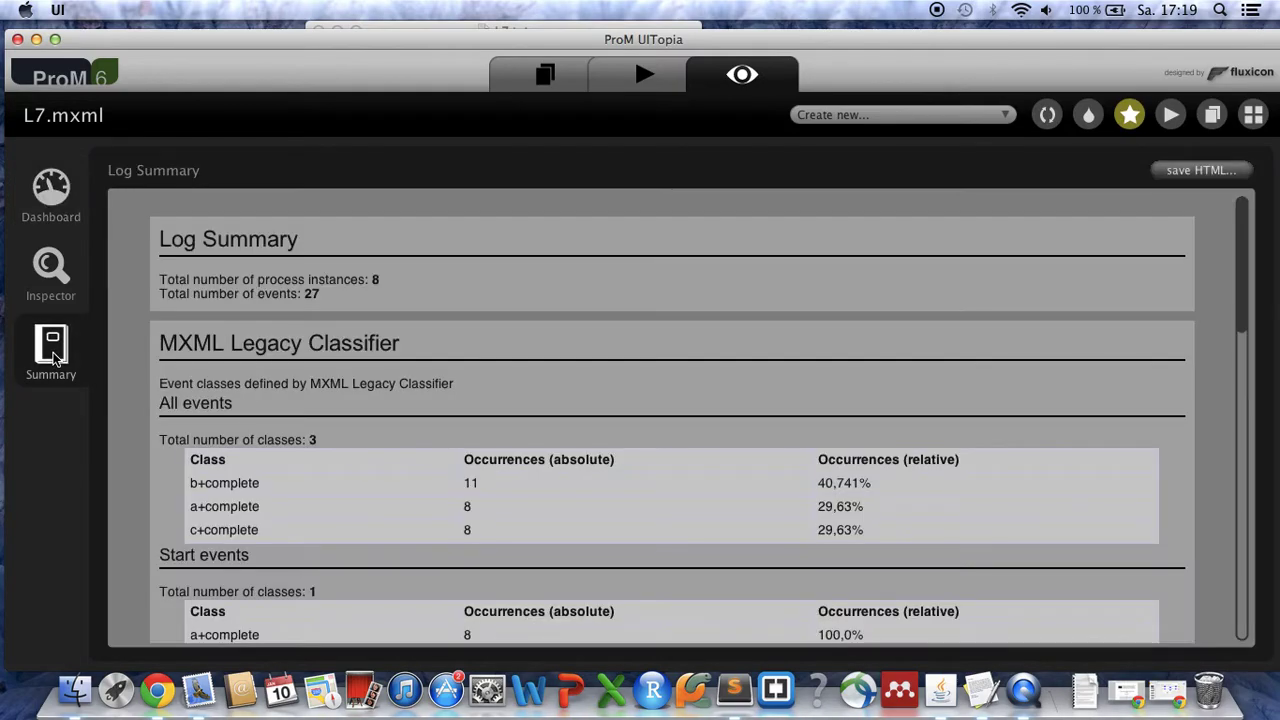
{"action": "scroll", "coordinate": [334, 435], "scroll_direction": "down", "scroll_amount": 5}
{"action": "scroll", "coordinate": [334, 435], "scroll_direction": "up", "scroll_amount": 3}
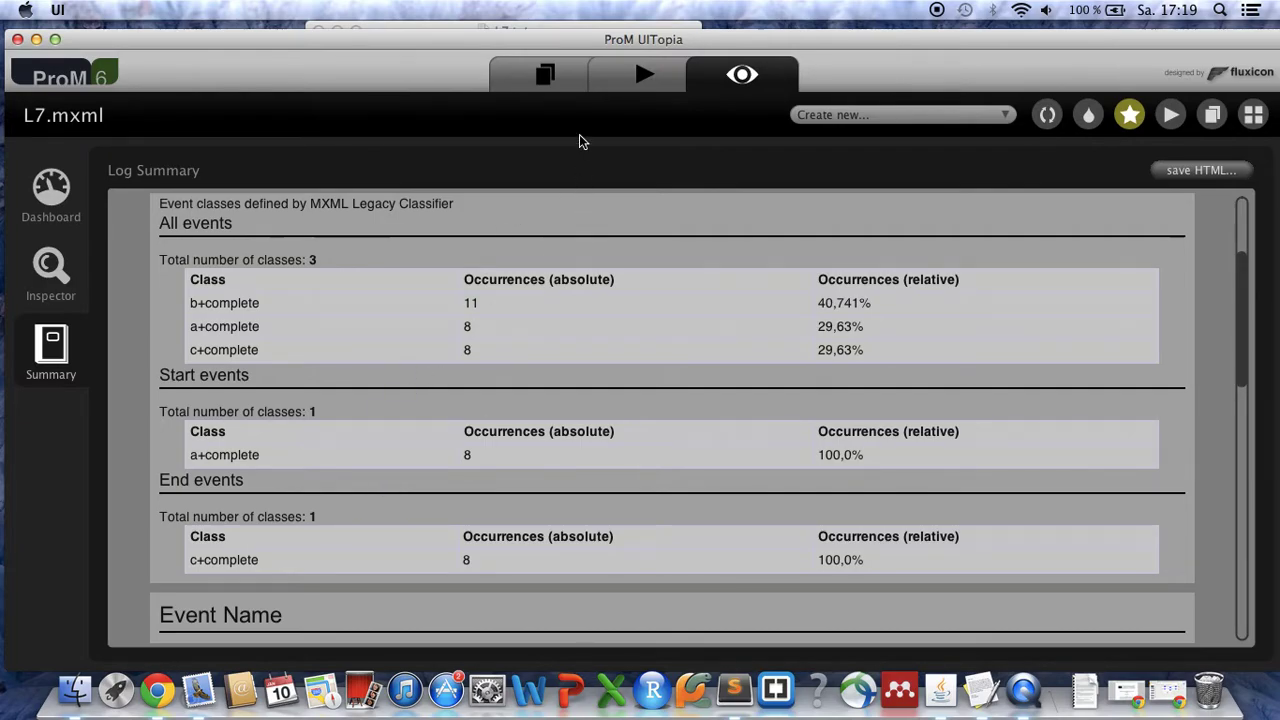
{"action": "left_click", "coordinate": [543, 70]}
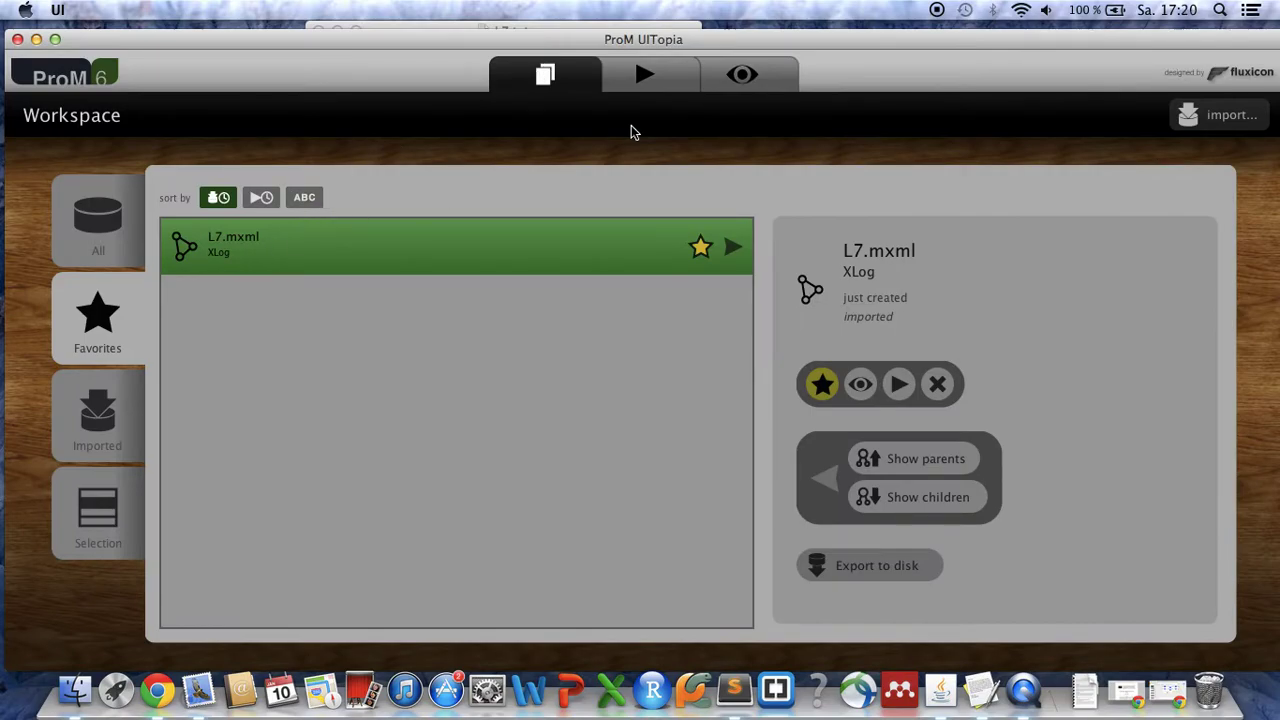
Start Filter Log using Simple Heuristics with L7.mxml as the input log
{"action": "left_click", "coordinate": [637, 85]}
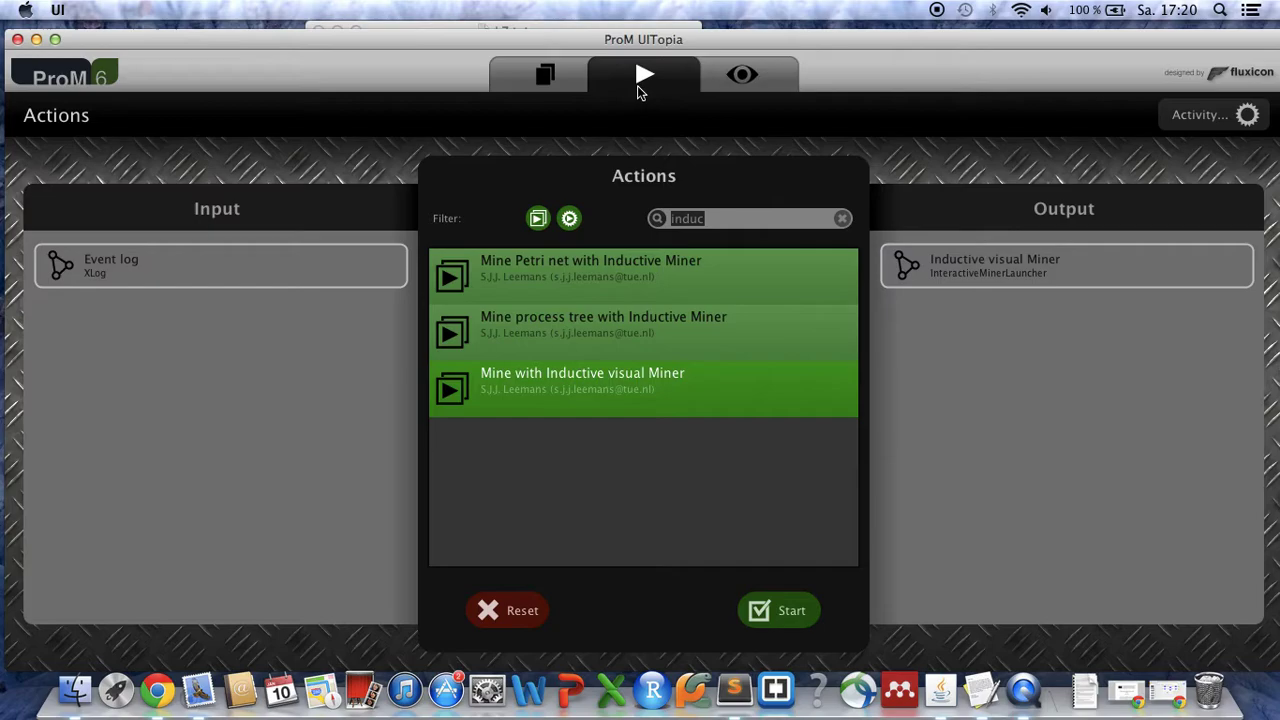
{"action": "key", "text": "BackSpace"}
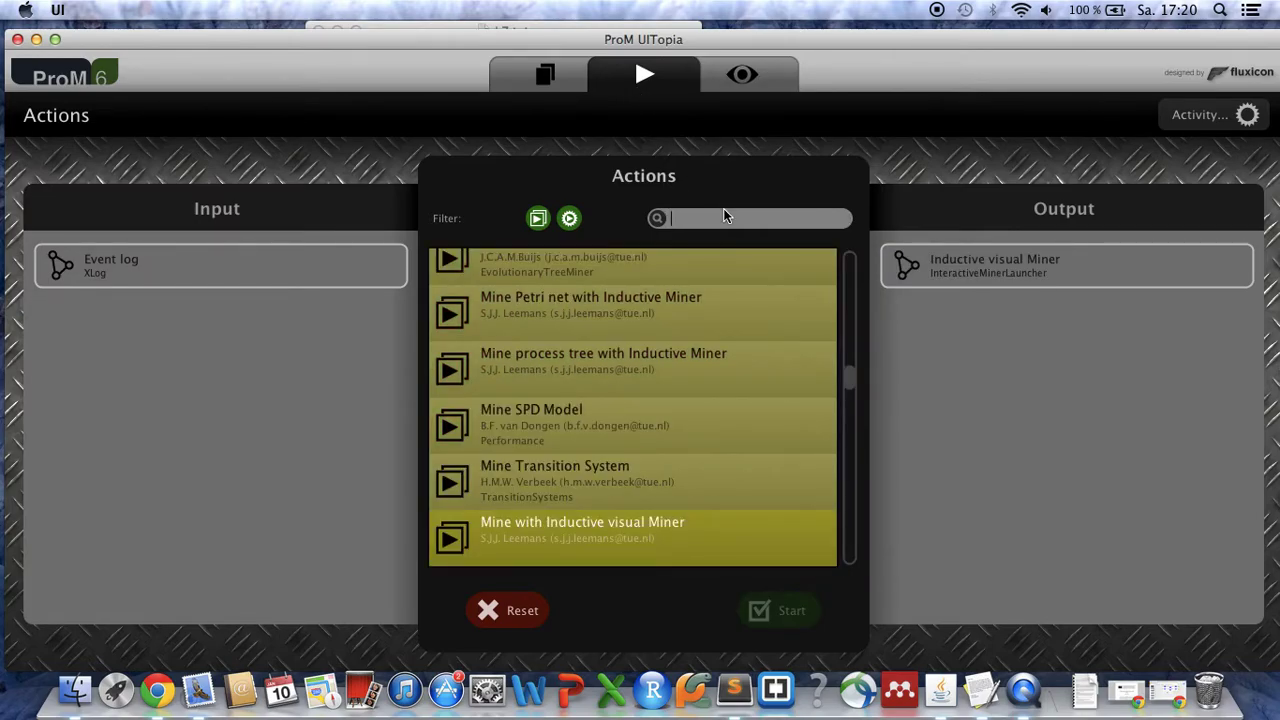
{"action": "type", "text": "filter log"}
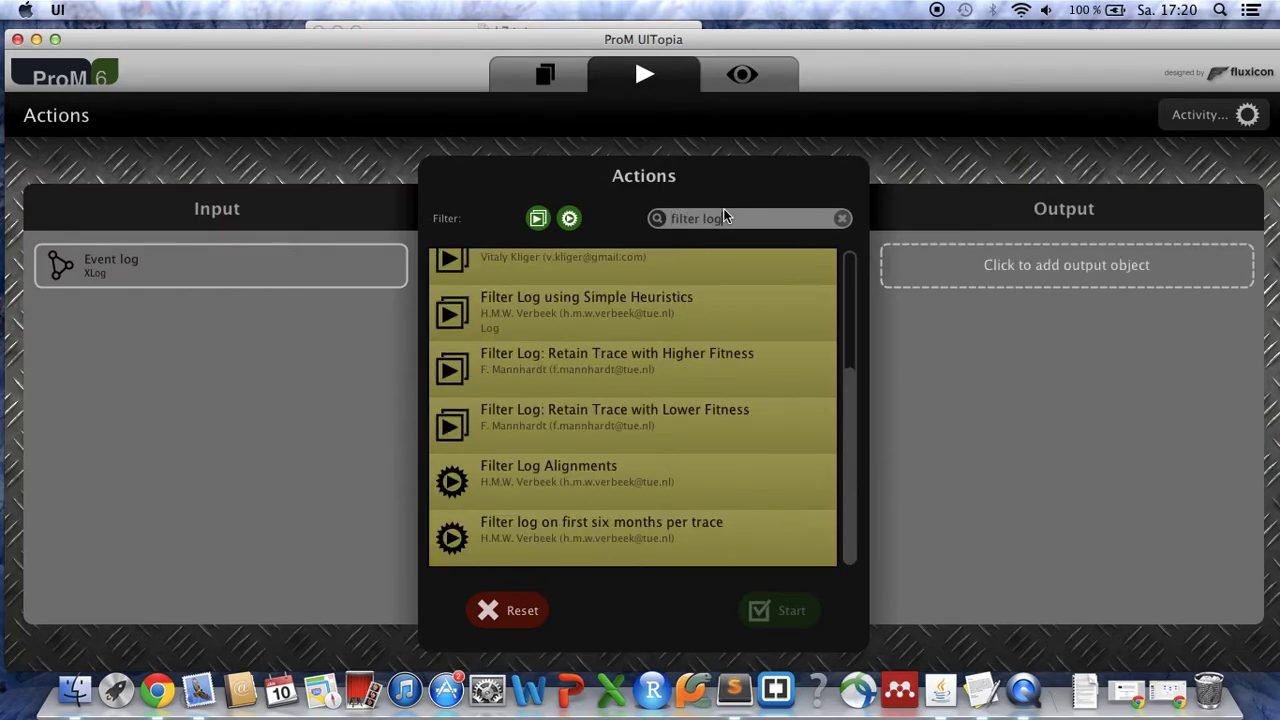
{"action": "type", "text": "ging"}
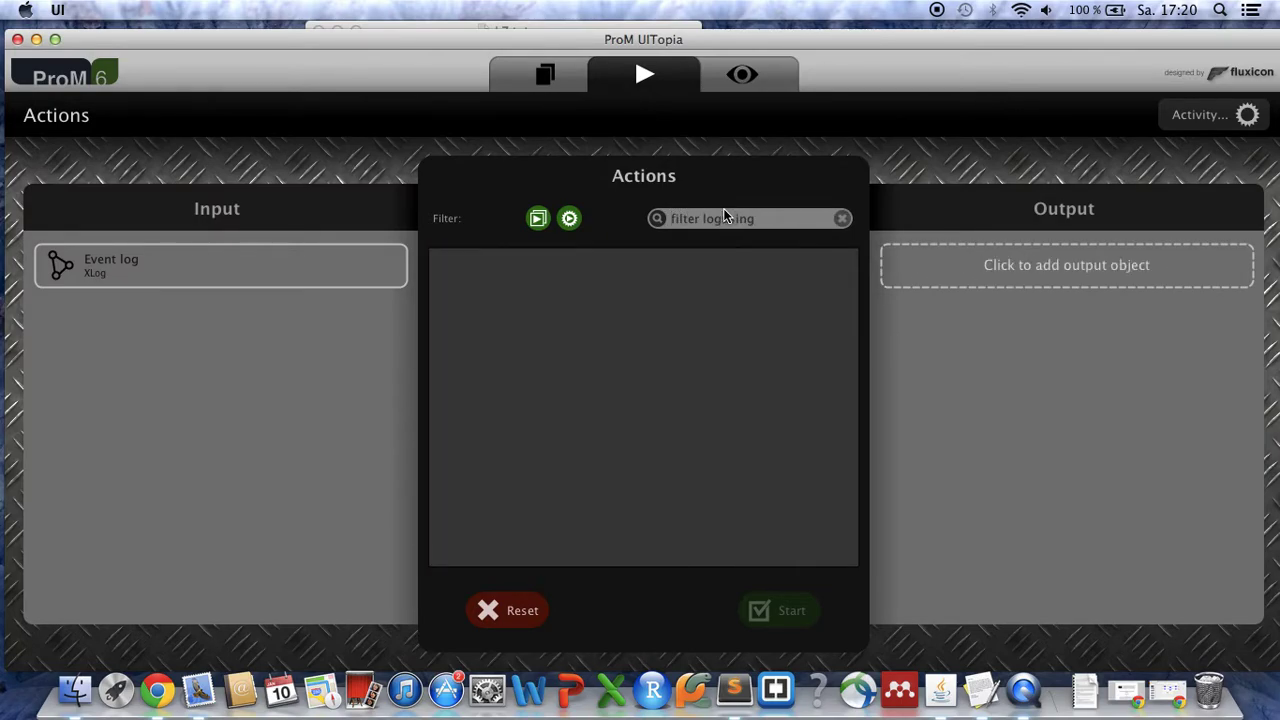
{"action": "key", "text": "BackSpace"}
{"action": "key", "text": "BackSpace"}
{"action": "key", "text": "BackSpace"}
{"action": "key", "text": "BackSpace"}
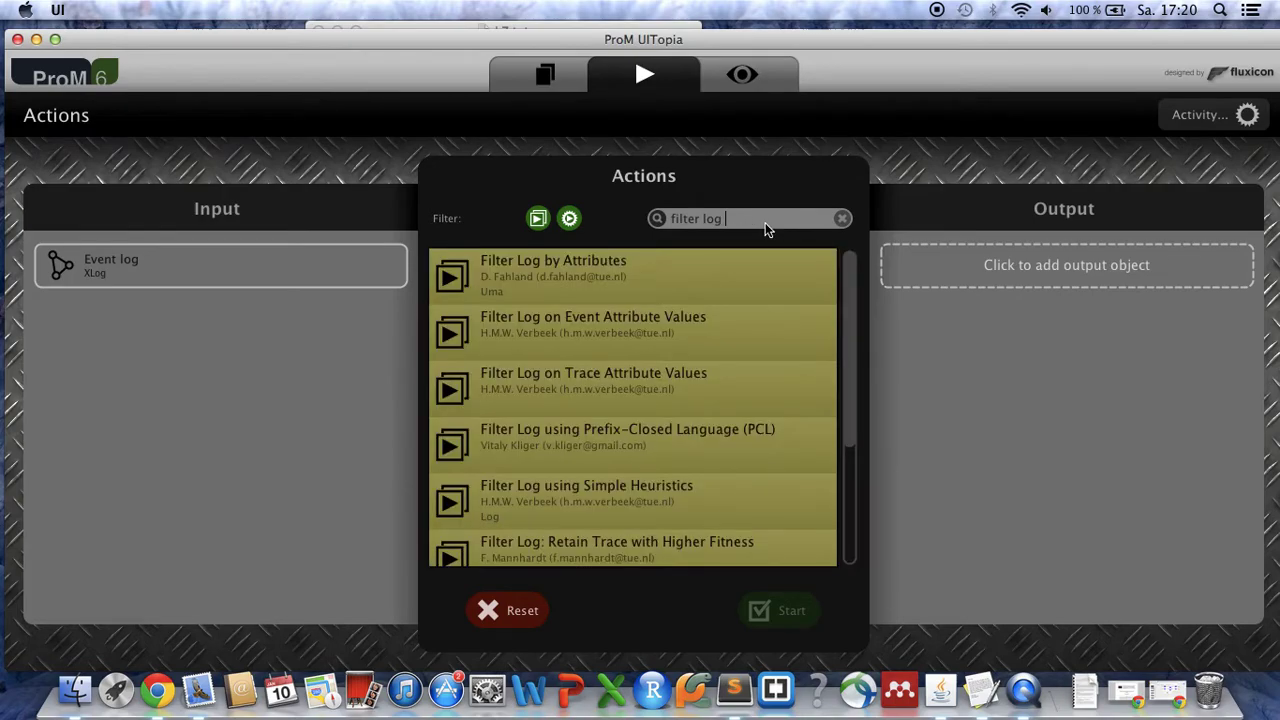
{"action": "type", "text": "using"}
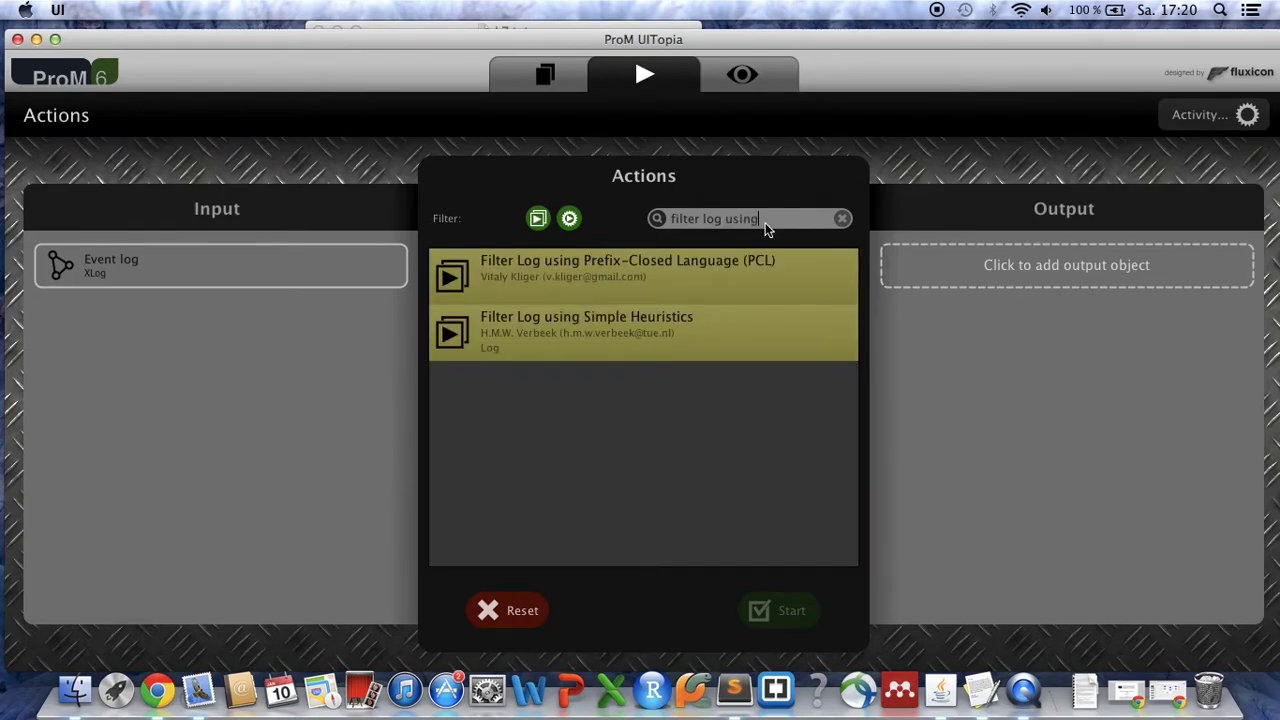
{"action": "left_click", "coordinate": [560, 349]}
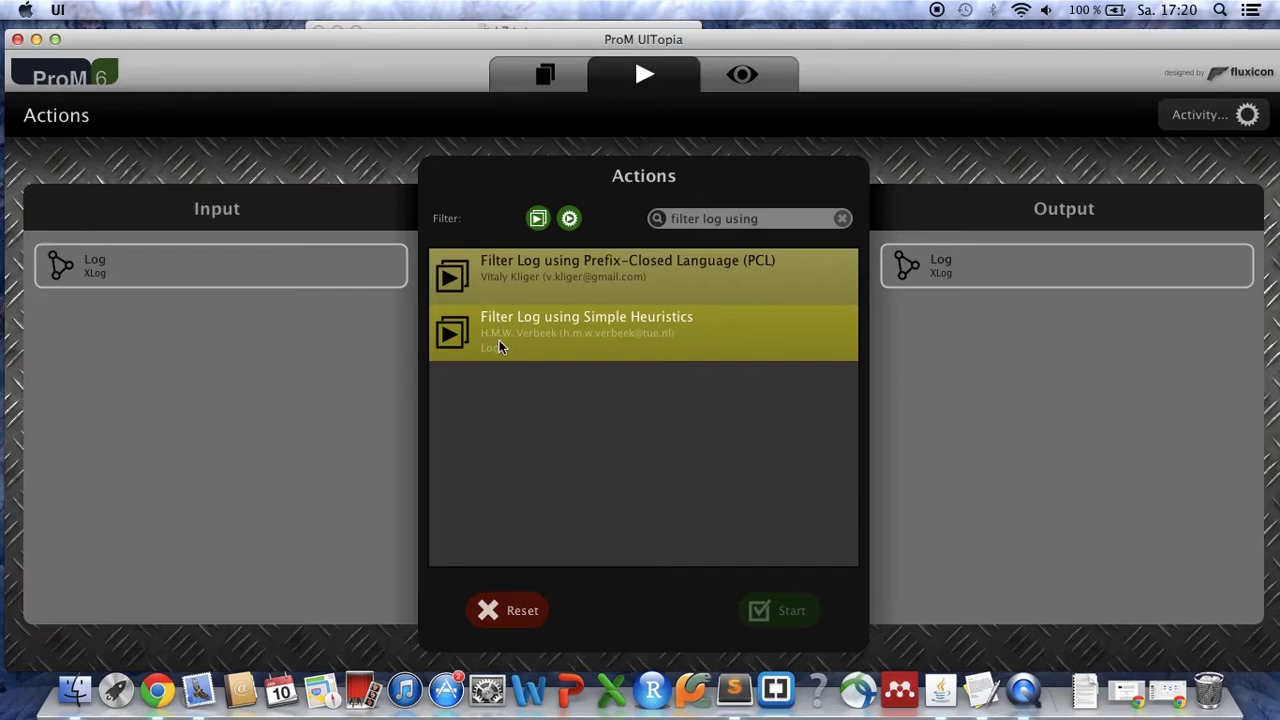
{"action": "left_click", "coordinate": [135, 268]}
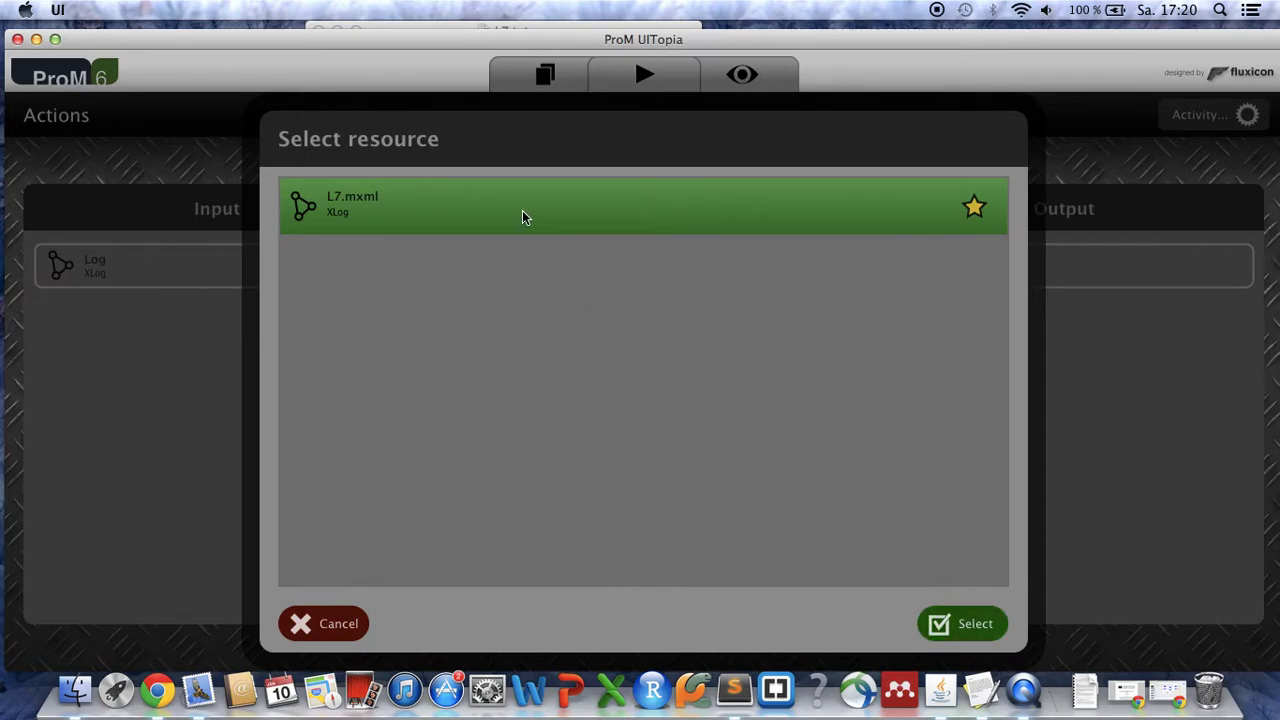
{"action": "left_click", "coordinate": [966, 625]}
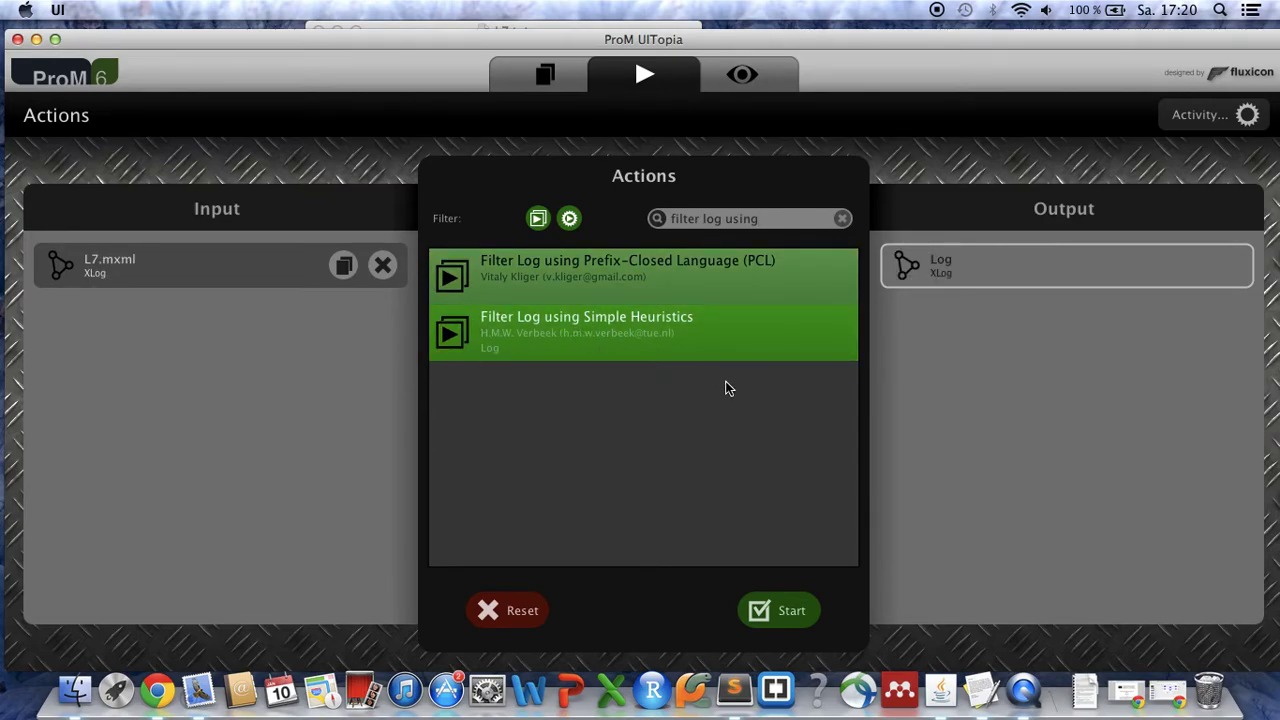
{"action": "left_click", "coordinate": [782, 616]}
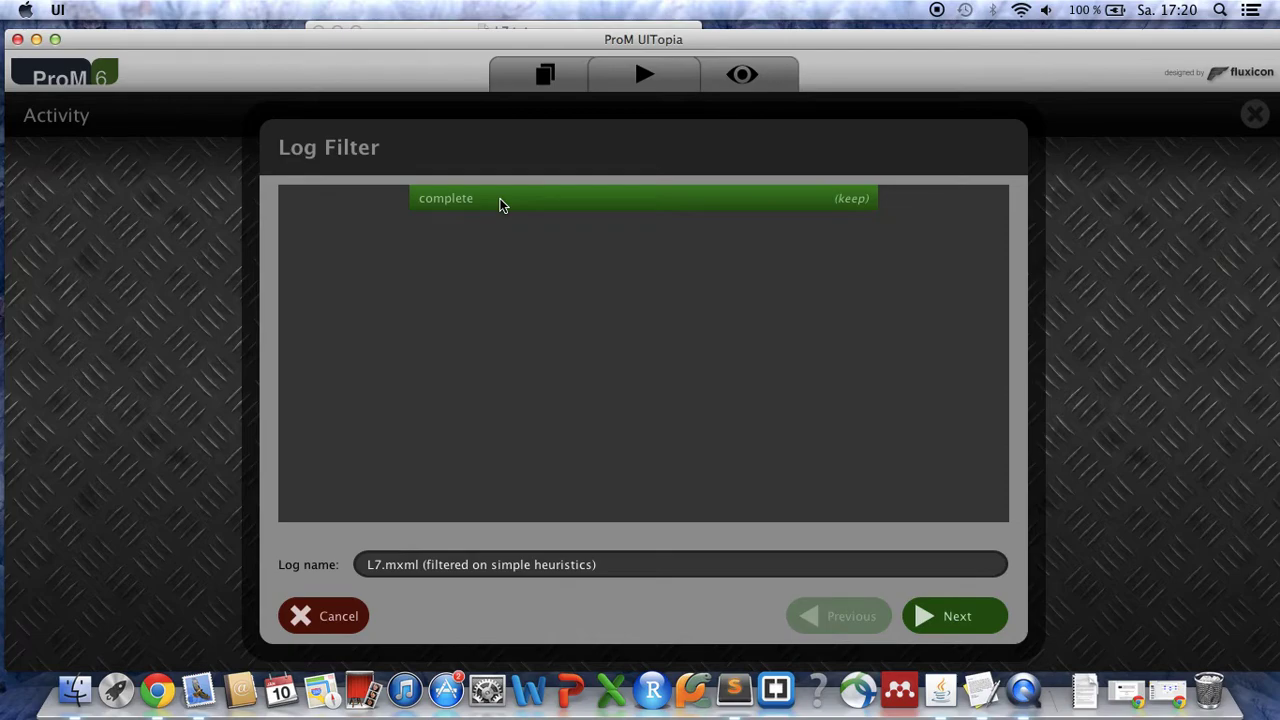
Keep the 'complete' event type and accept the default start, end and event filter settings
{"action": "left_click", "coordinate": [503, 205]}
{"action": "left_click", "coordinate": [503, 205]}
{"action": "left_click", "coordinate": [960, 618]}
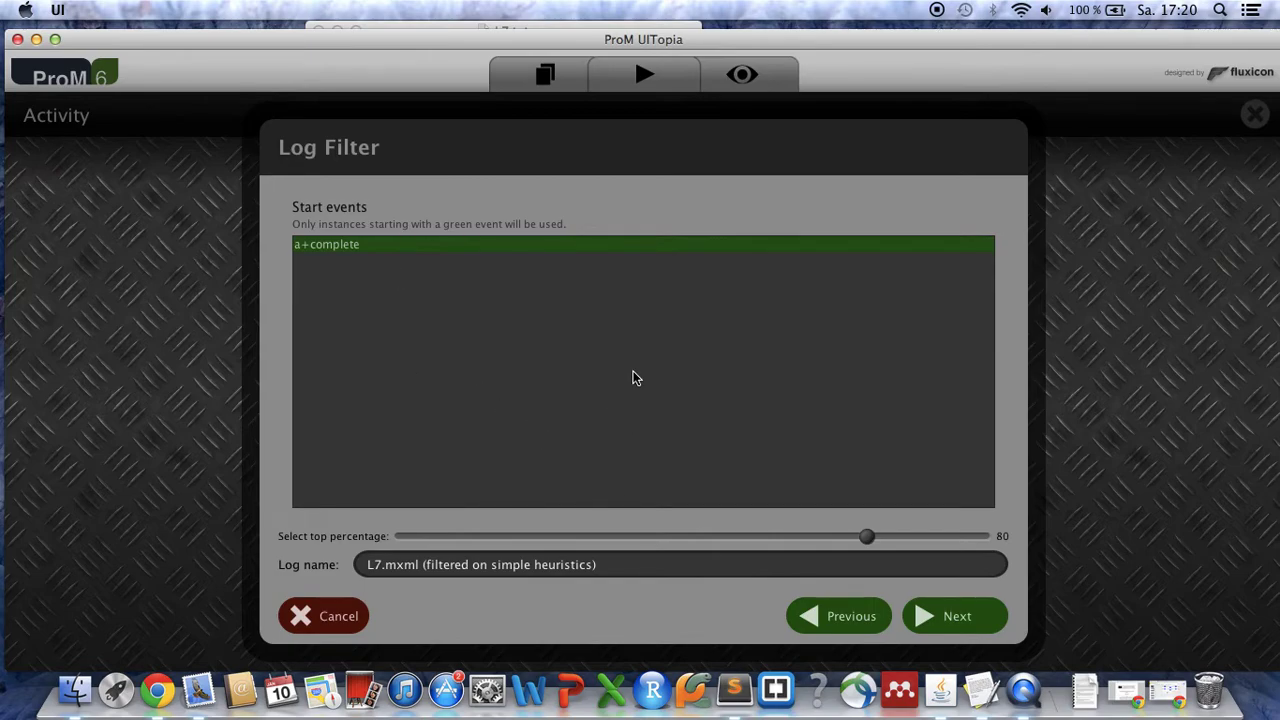
{"action": "left_click", "coordinate": [972, 618]}
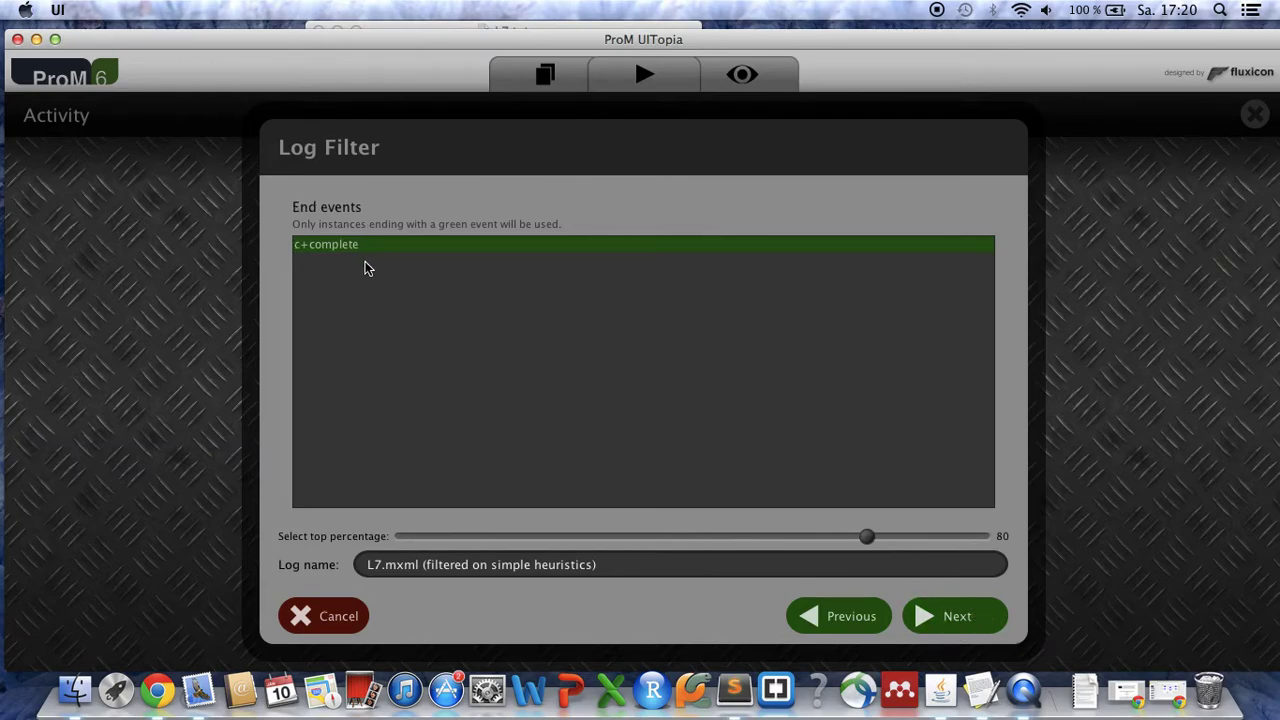
{"action": "left_click", "coordinate": [950, 608]}
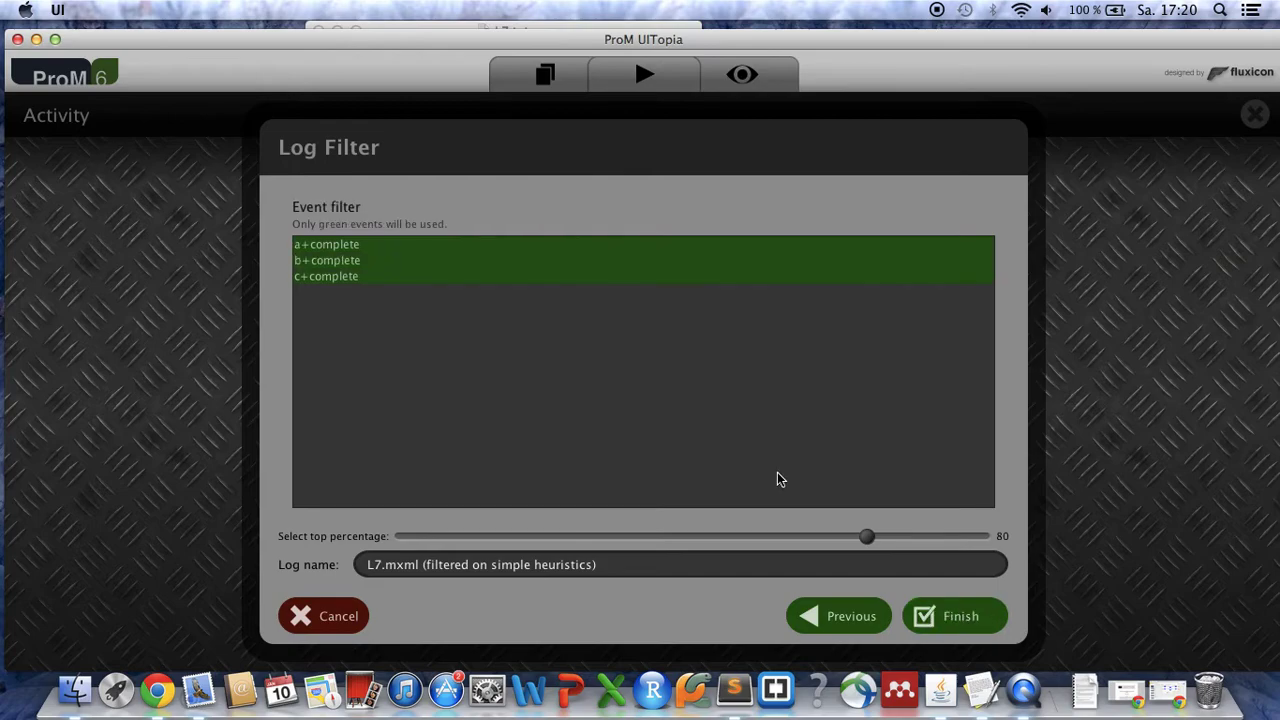
{"action": "left_click", "coordinate": [958, 617]}
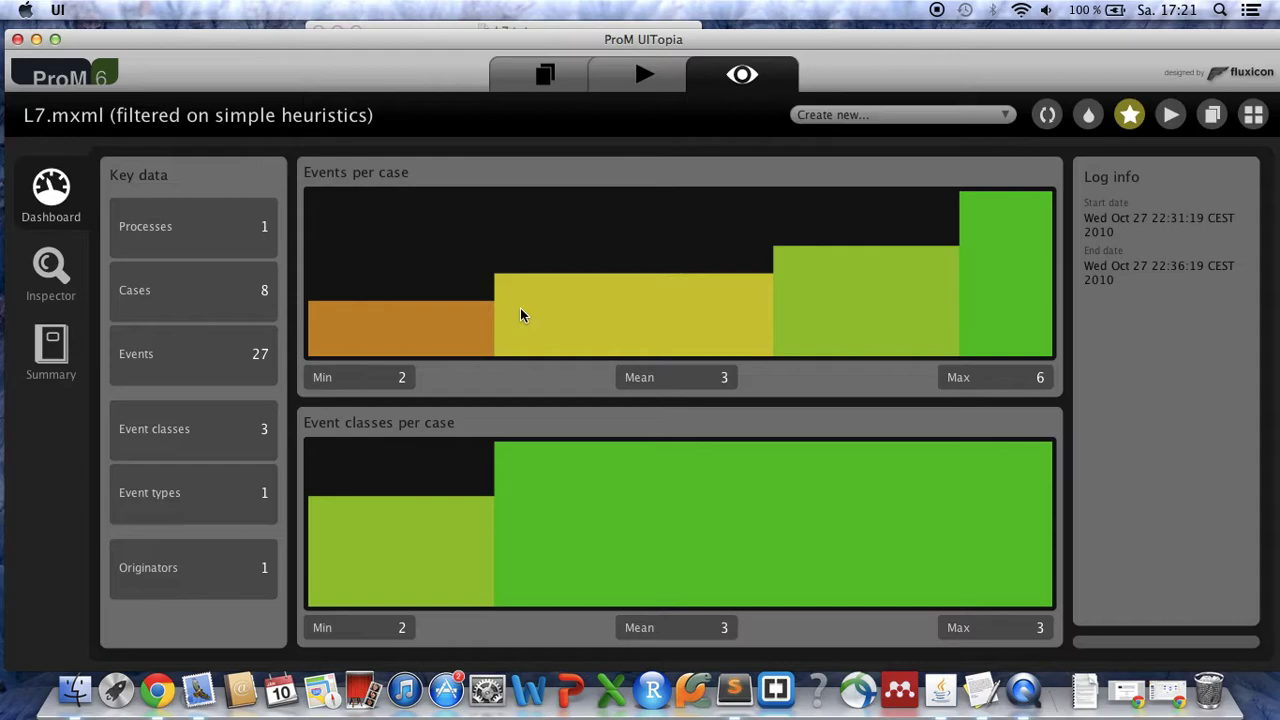
For the simple-heuristics-filtered log, choose Mine for a Petri Net using Alpha-algorithm
{"action": "left_click", "coordinate": [546, 80]}
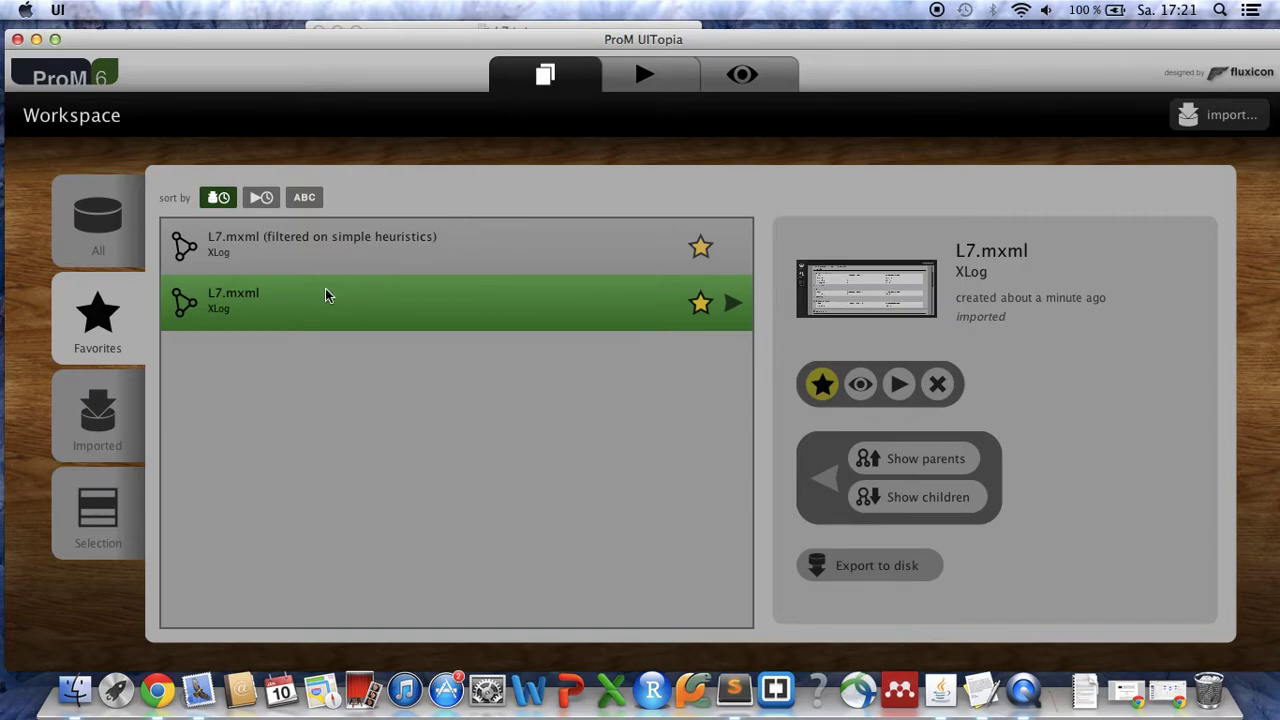
{"action": "left_click", "coordinate": [271, 250]}
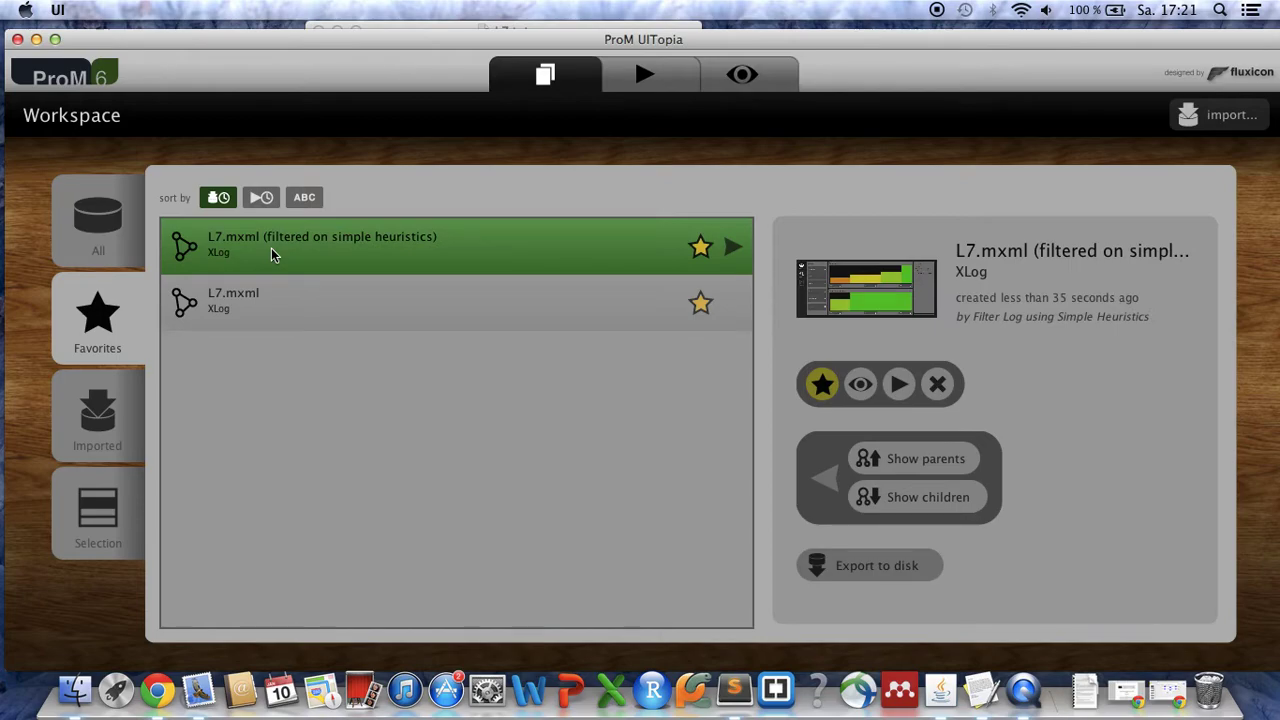
{"action": "left_click", "coordinate": [655, 76]}
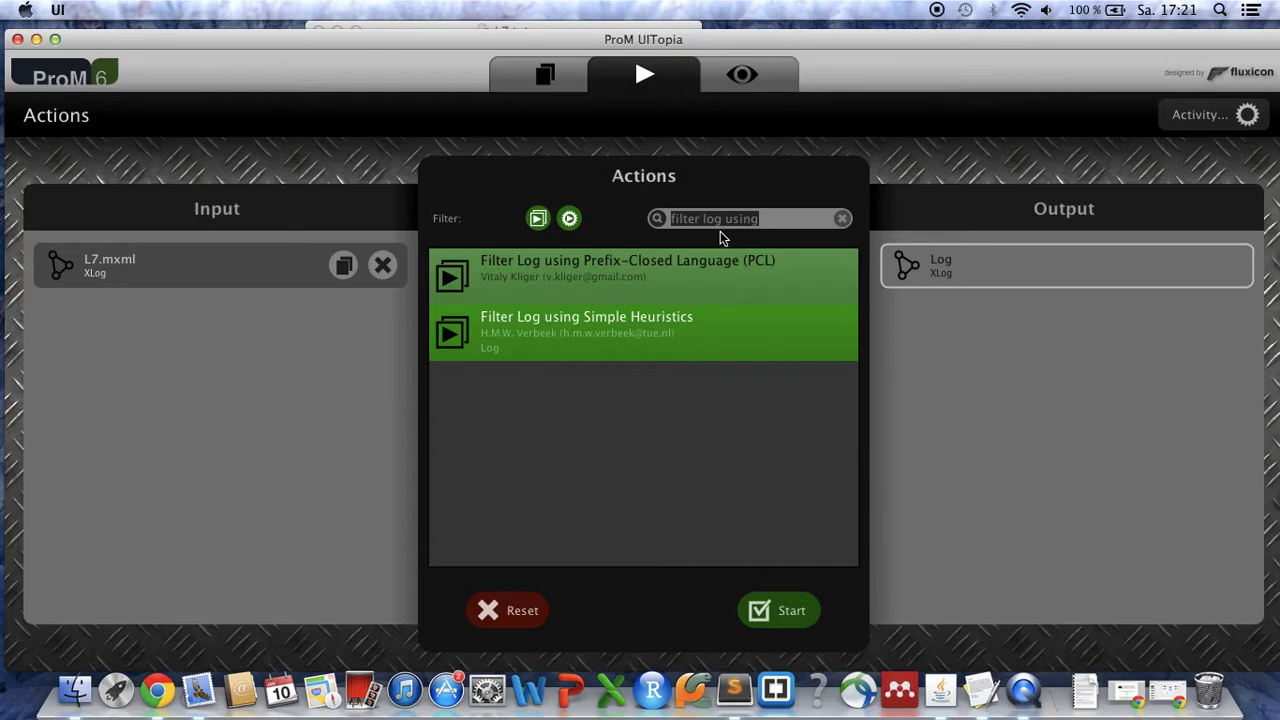
{"action": "key", "text": "BackSpace"}
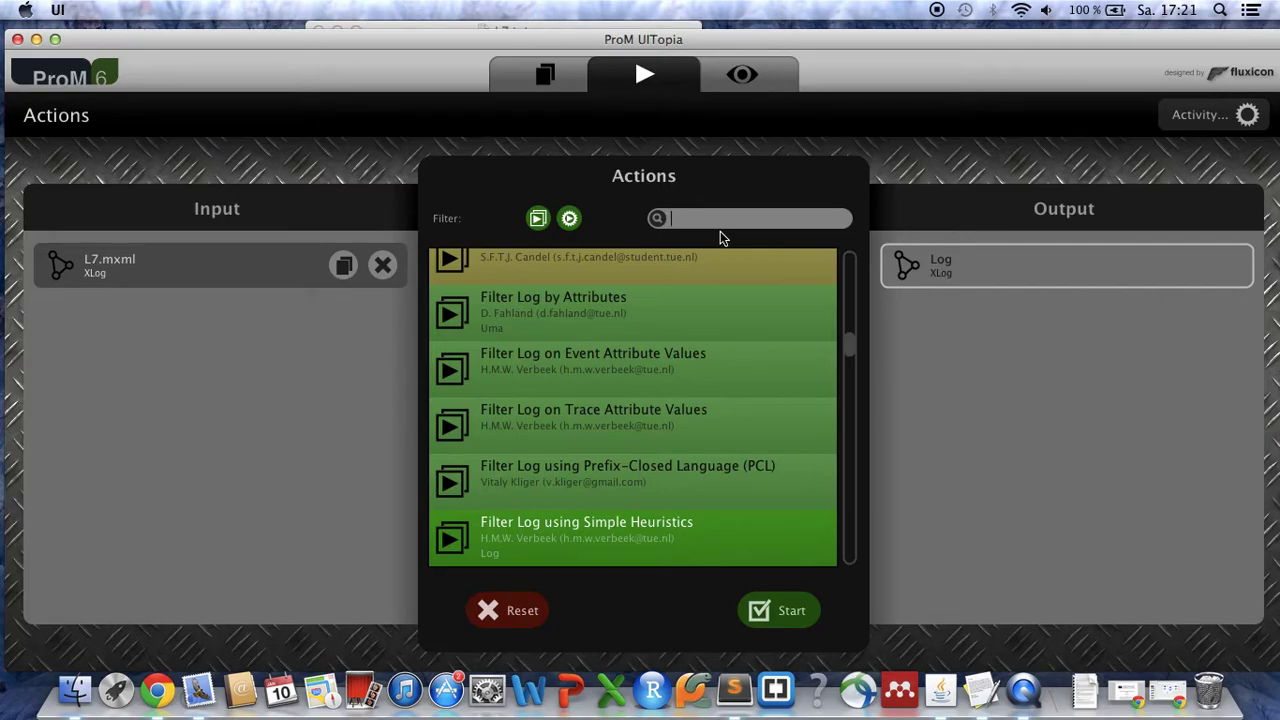
{"action": "type", "text": "alpha"}
{"action": "left_click", "coordinate": [649, 264]}
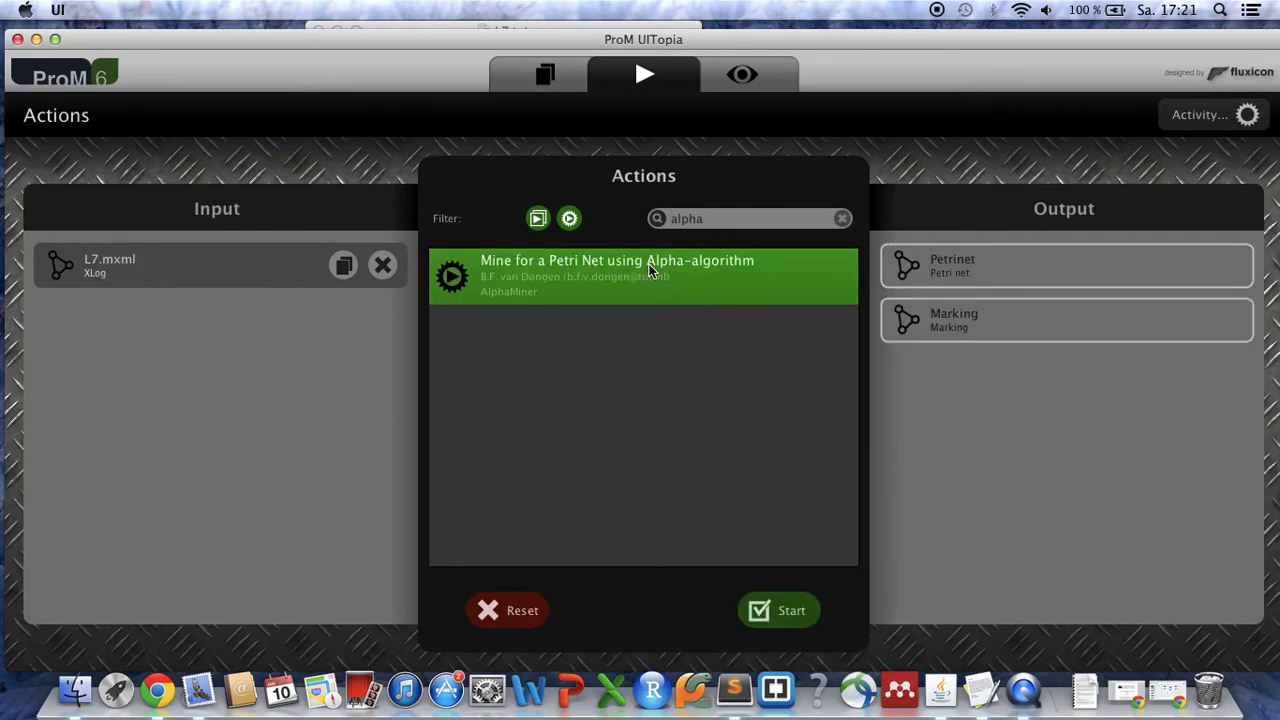
Run the Alpha miner and reduce the Petri net zoom from 225% to about 201%
{"action": "left_click", "coordinate": [783, 612]}
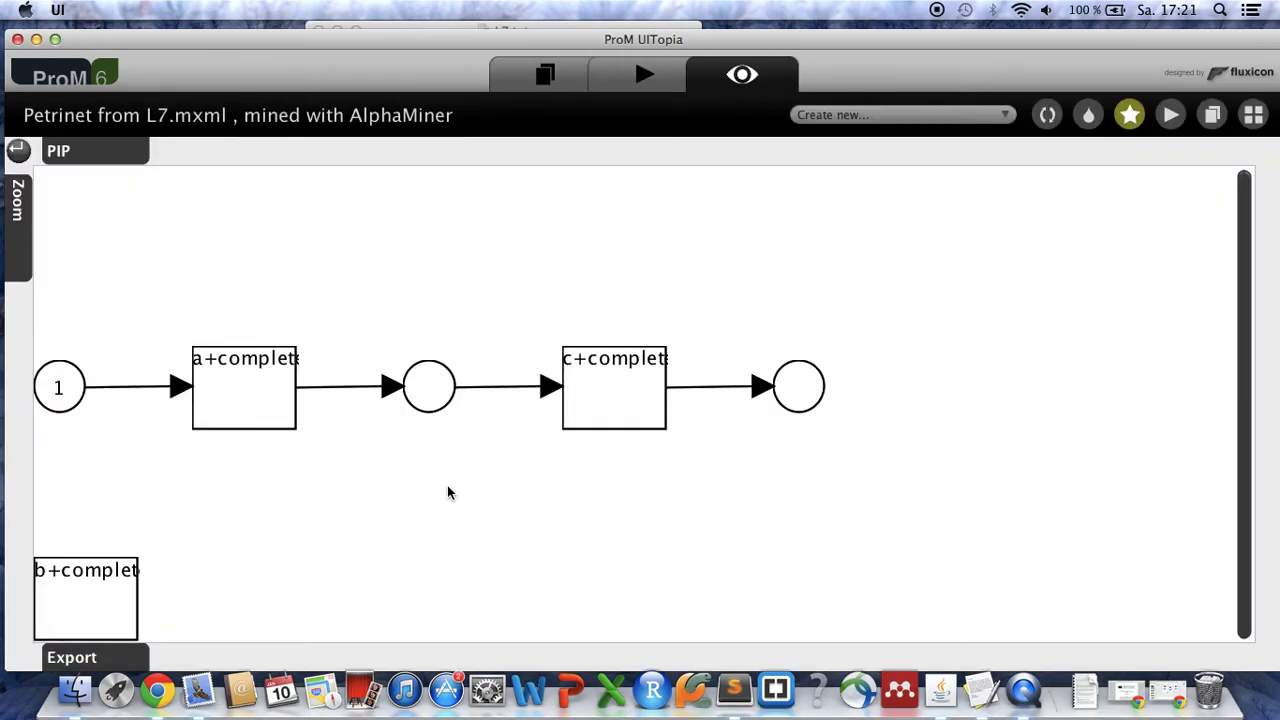
{"action": "left_click", "coordinate": [67, 278]}
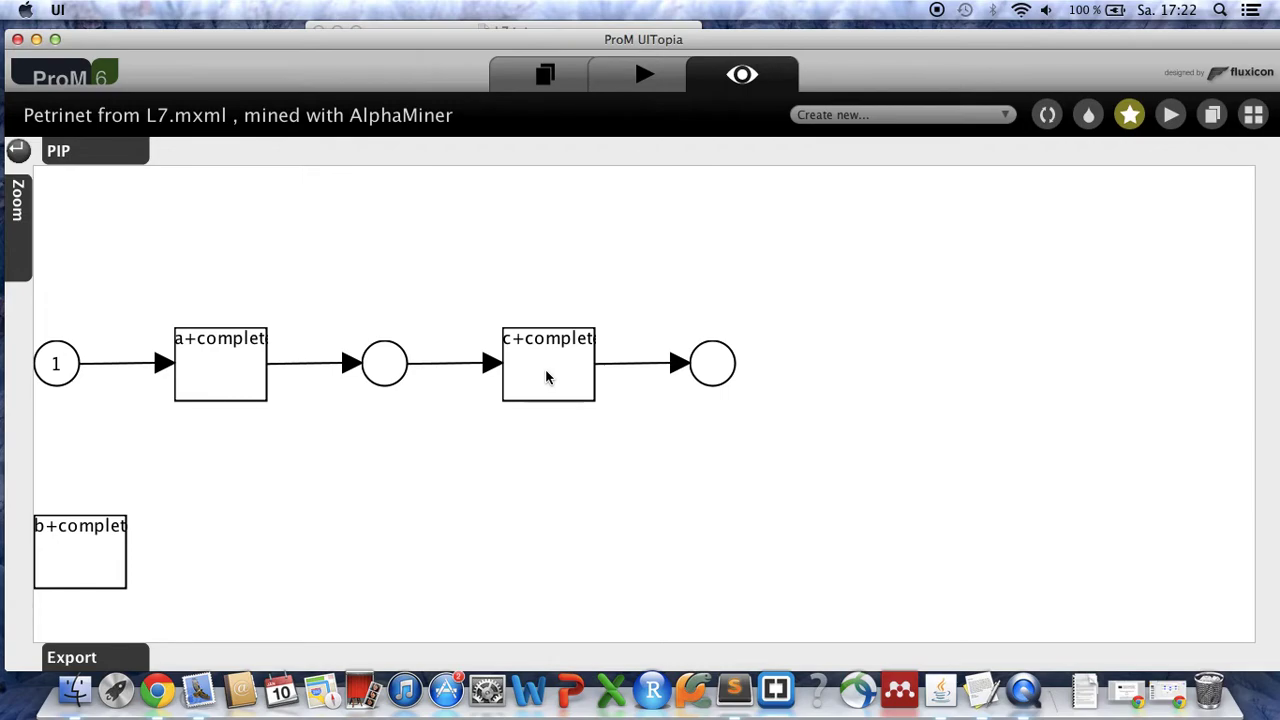
Replace the 'alpha' action search with 'indu' and launch Mine Petri net with Inductive Miner
{"action": "left_click", "coordinate": [636, 66]}
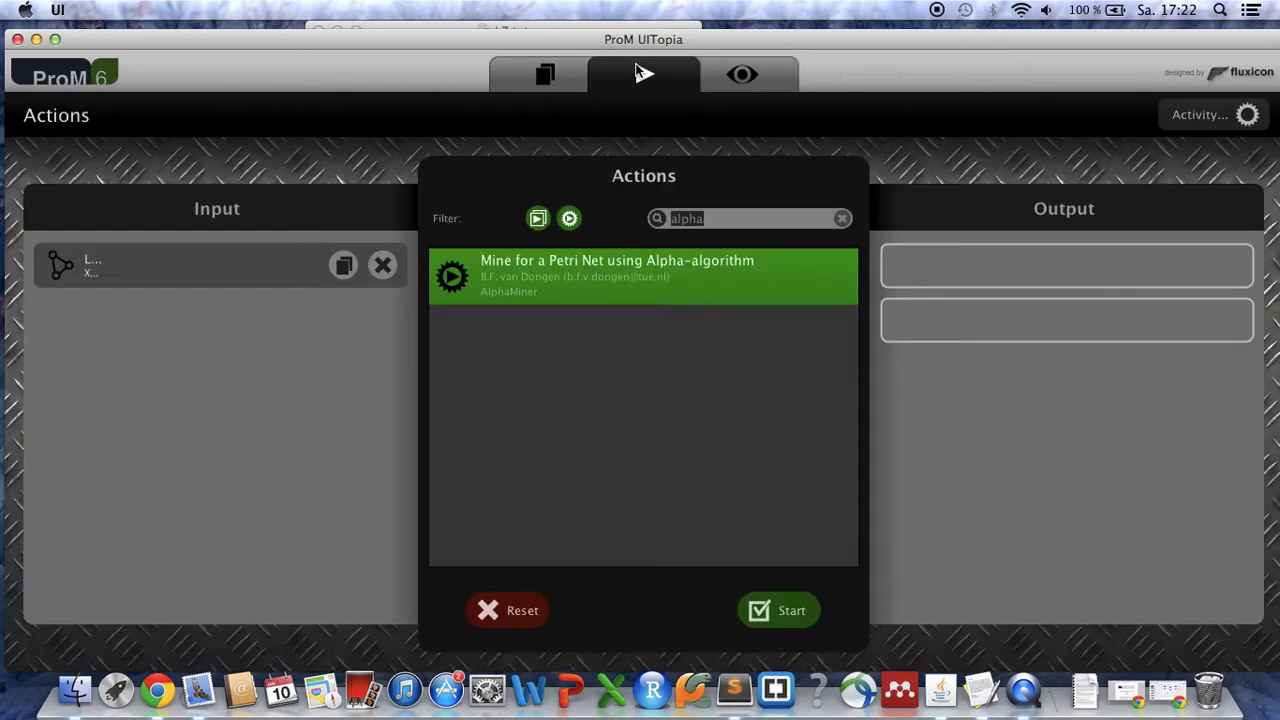
{"action": "left_click", "coordinate": [714, 216]}
{"action": "key", "text": "BackSpace"}
{"action": "key", "text": "BackSpace"}
{"action": "key", "text": "BackSpace"}
{"action": "key", "text": "BackSpace"}
{"action": "key", "text": "BackSpace"}
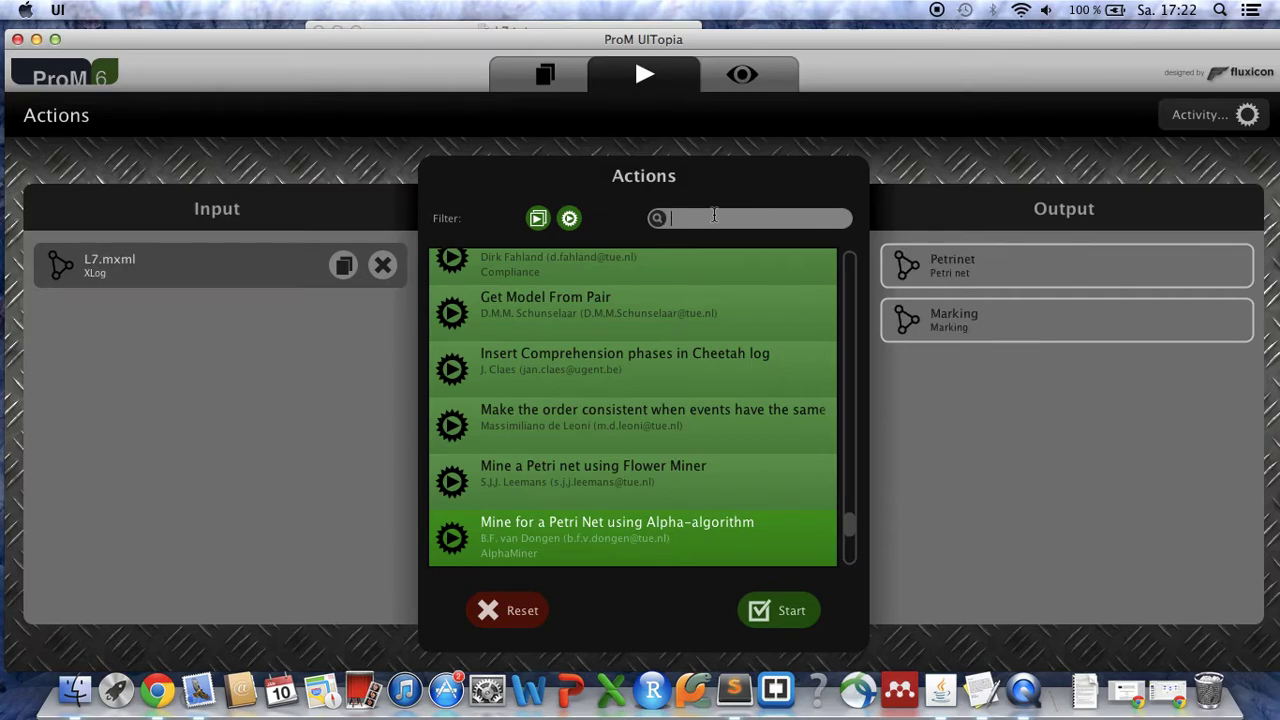
{"action": "type", "text": "induc"}
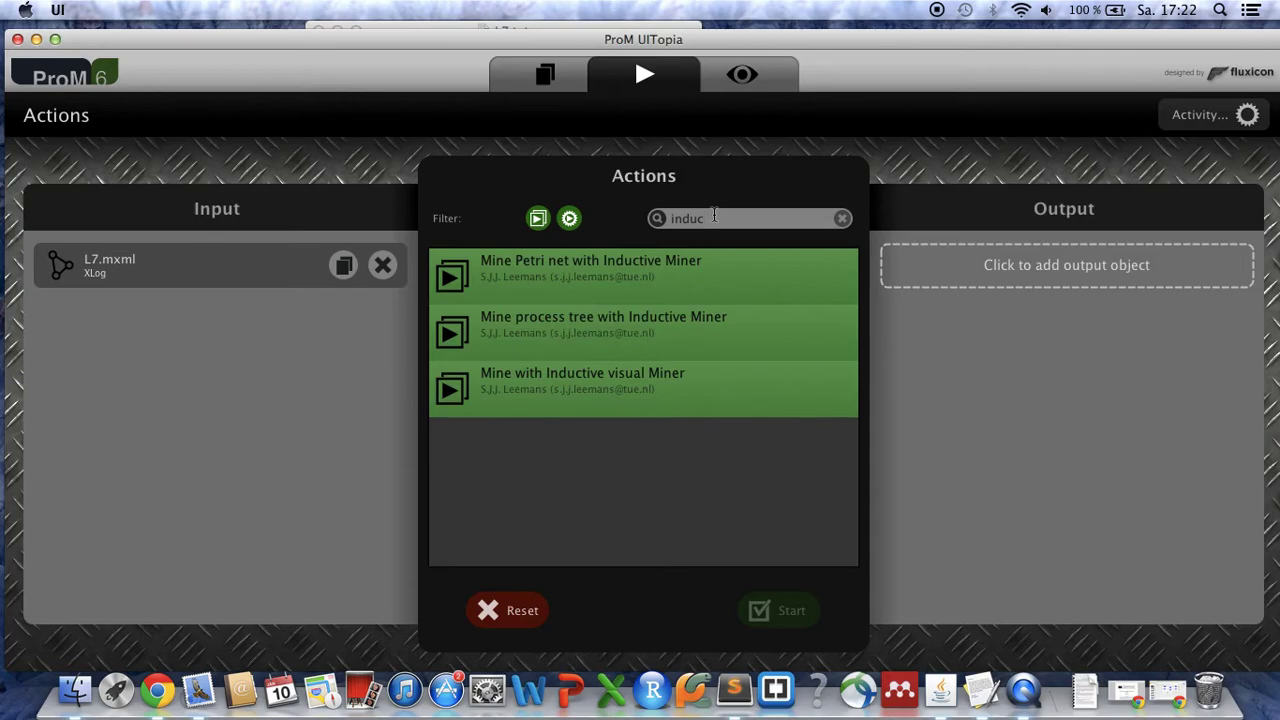
{"action": "left_click", "coordinate": [564, 267]}
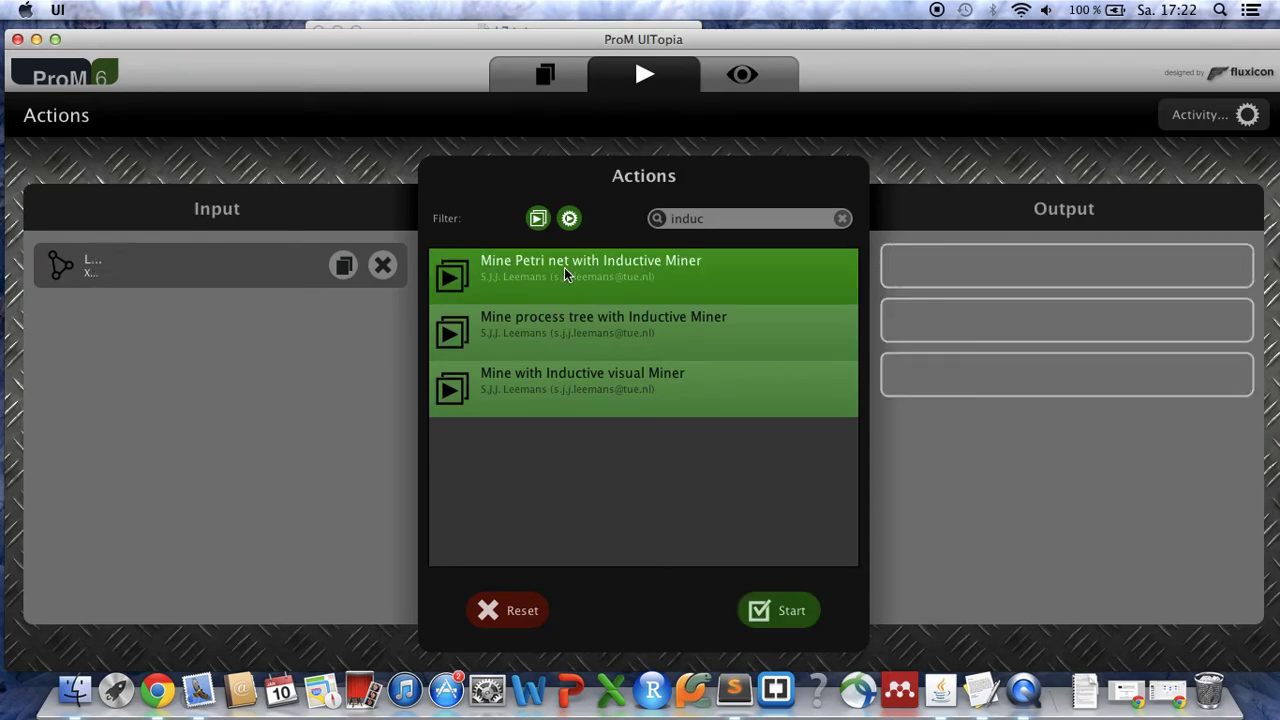
{"action": "left_click", "coordinate": [786, 622]}
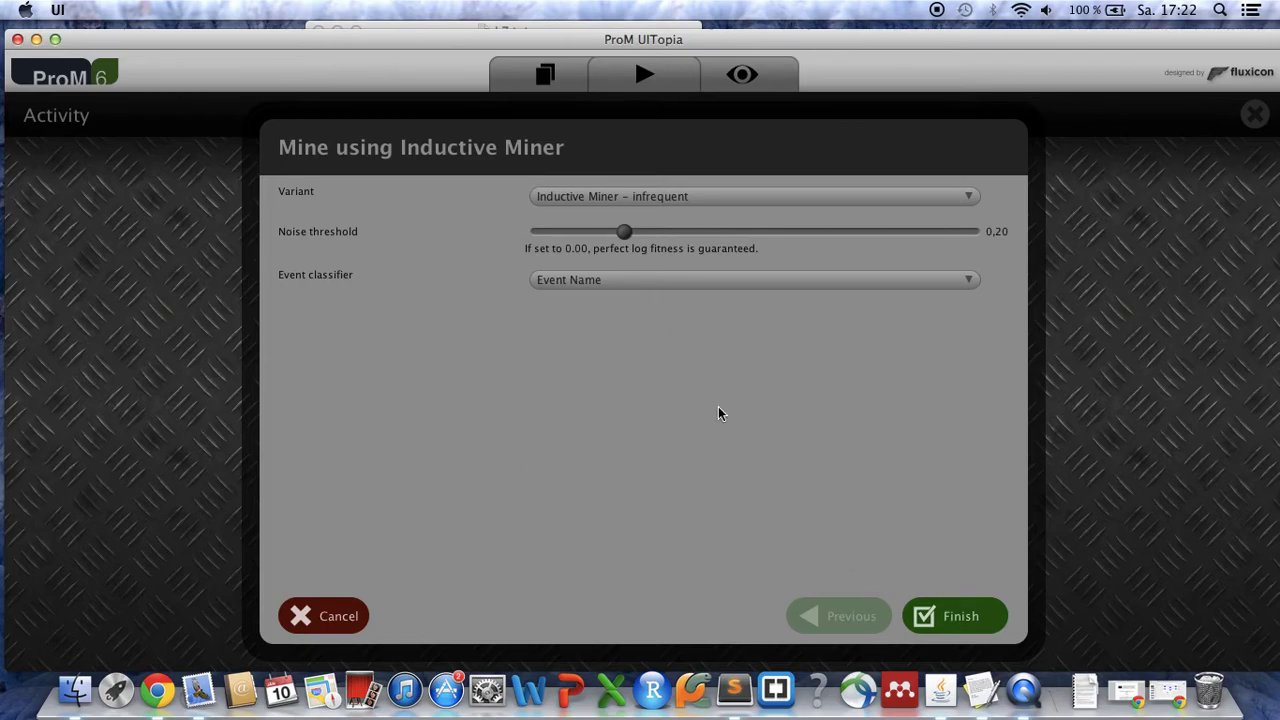
Accept the Inductive Miner – infrequent defaults (noise 0.20) and zoom the net to about 213%
{"action": "left_click", "coordinate": [960, 616]}
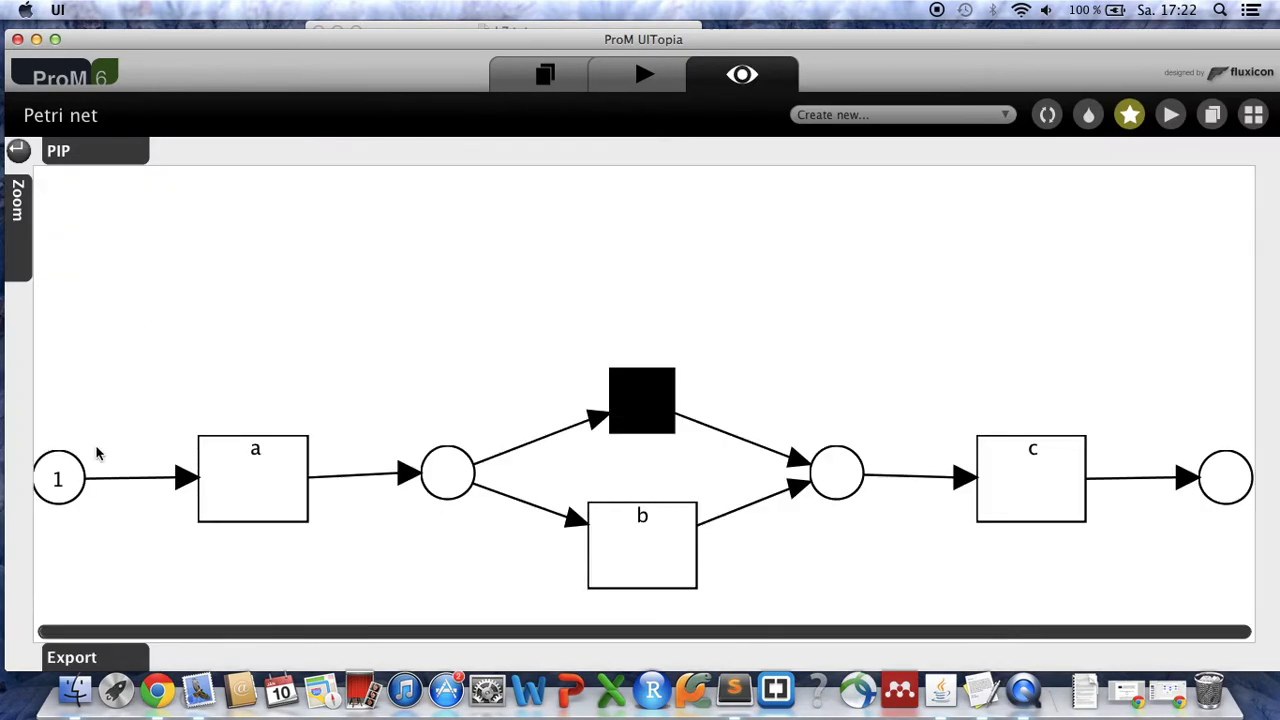
{"action": "left_click", "coordinate": [58, 322]}
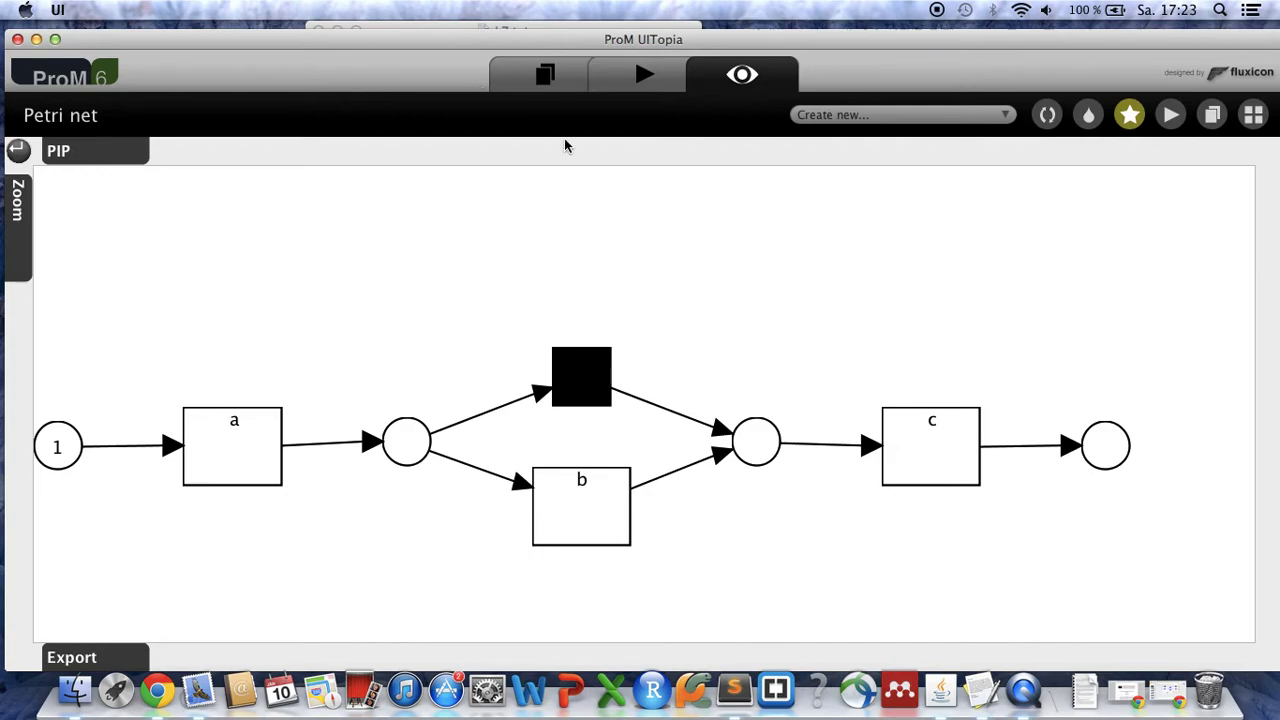
Run Mine with Inductive visual Miner on the filtered log and pause its token animation
{"action": "left_click", "coordinate": [643, 78]}
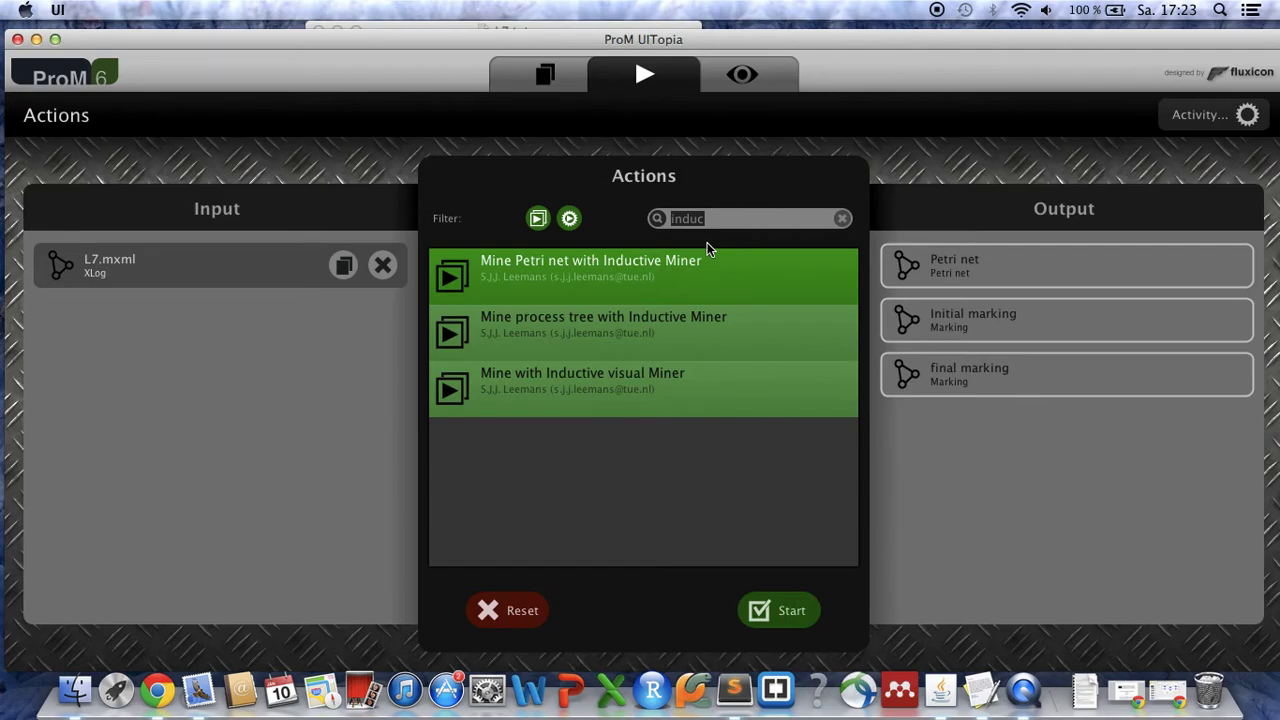
{"action": "left_click", "coordinate": [588, 382]}
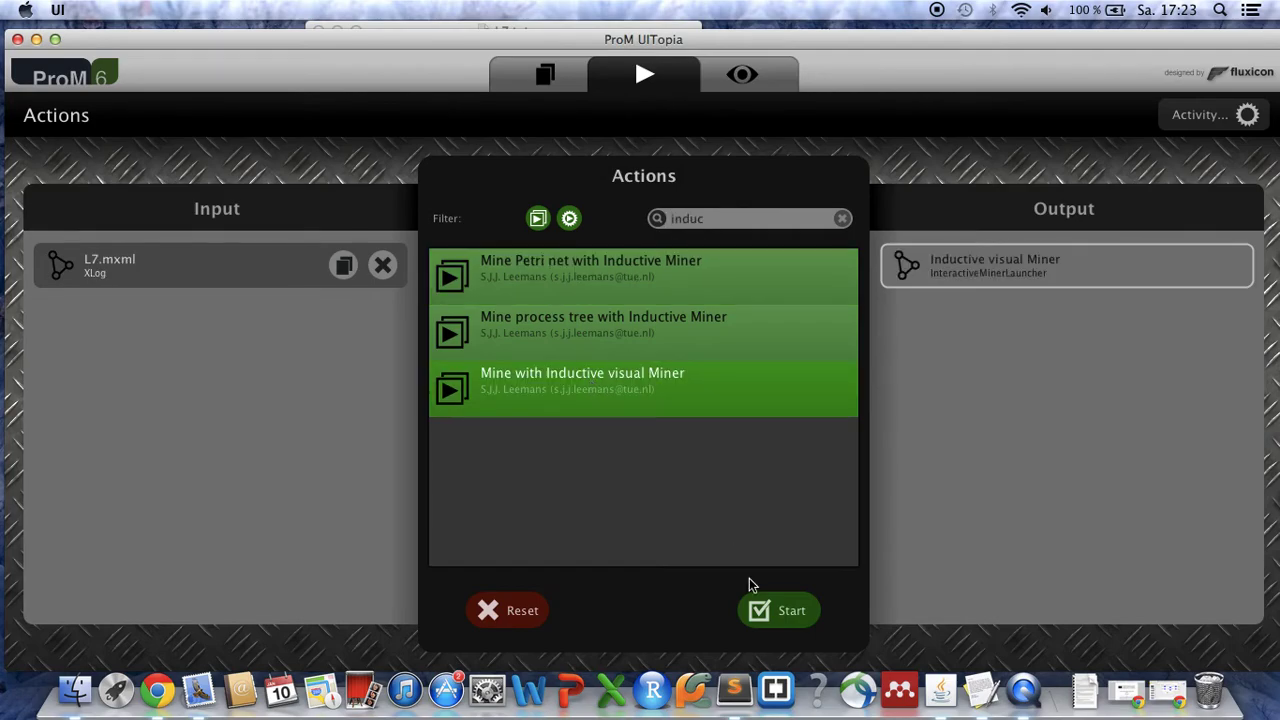
{"action": "left_click", "coordinate": [786, 616]}
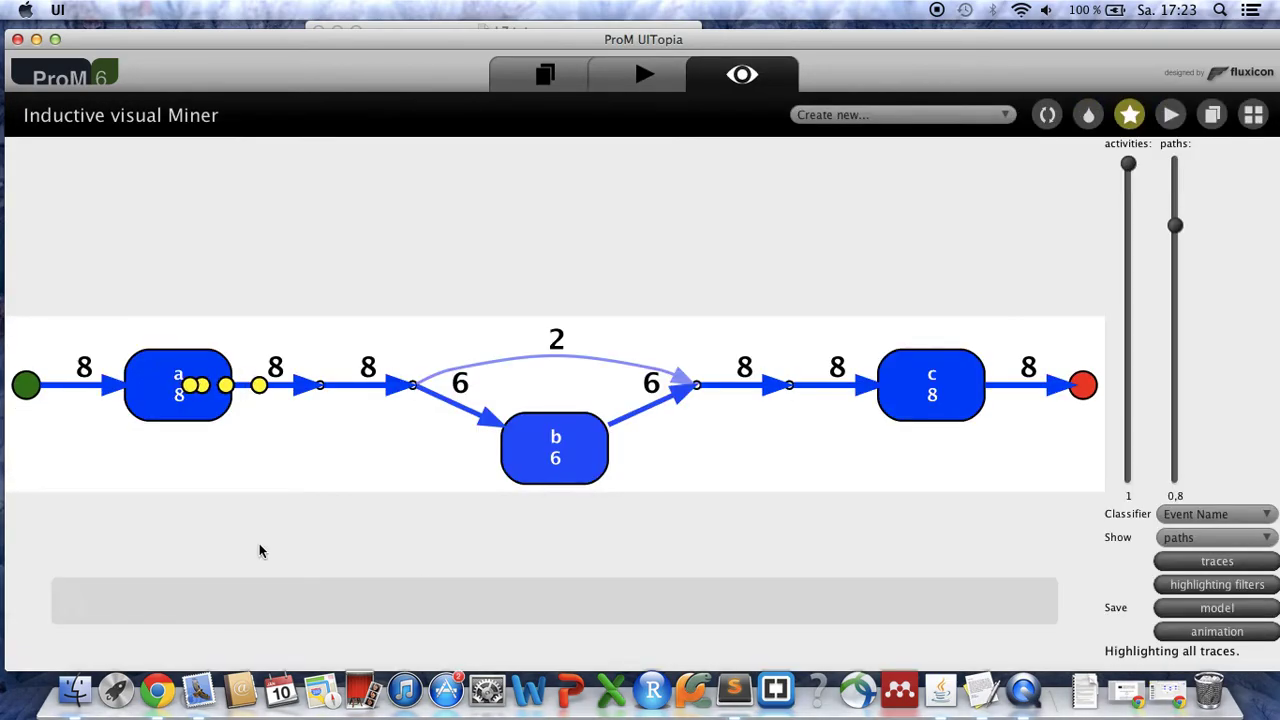
{"action": "left_click", "coordinate": [72, 606]}
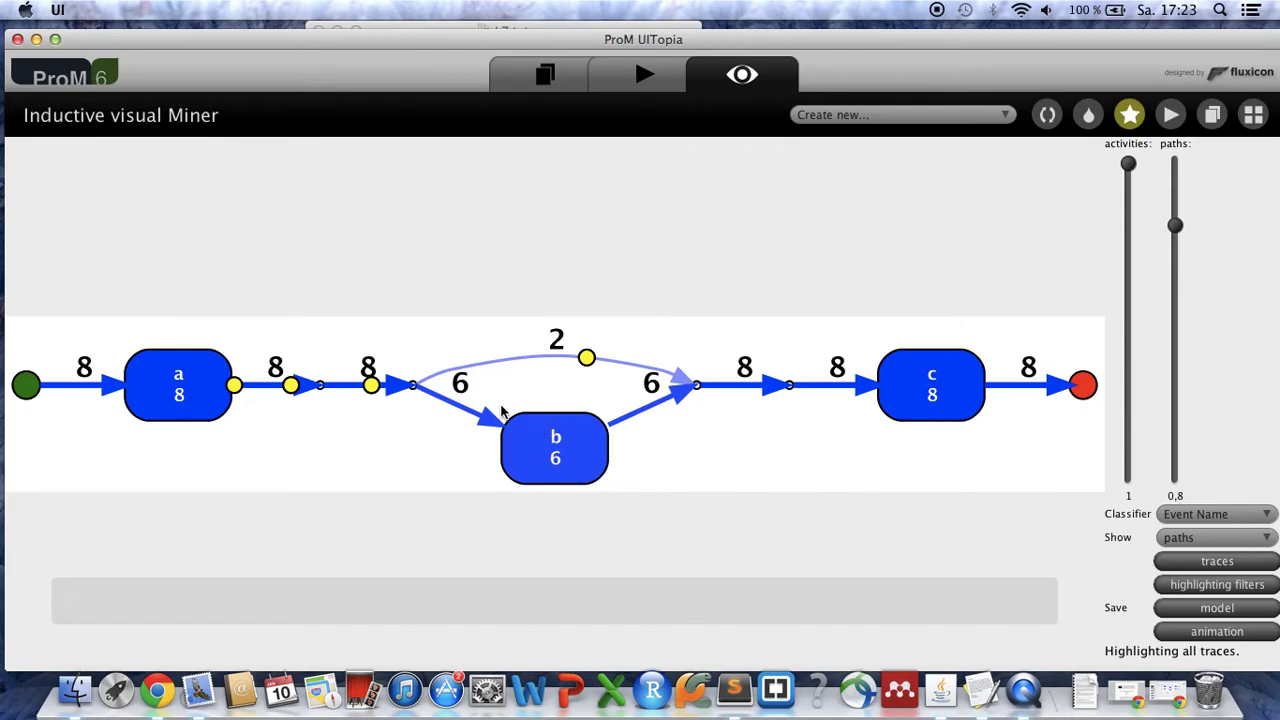
{"action": "key", "text": "super+Tab"}
{"action": "key", "text": "super+Tab"}
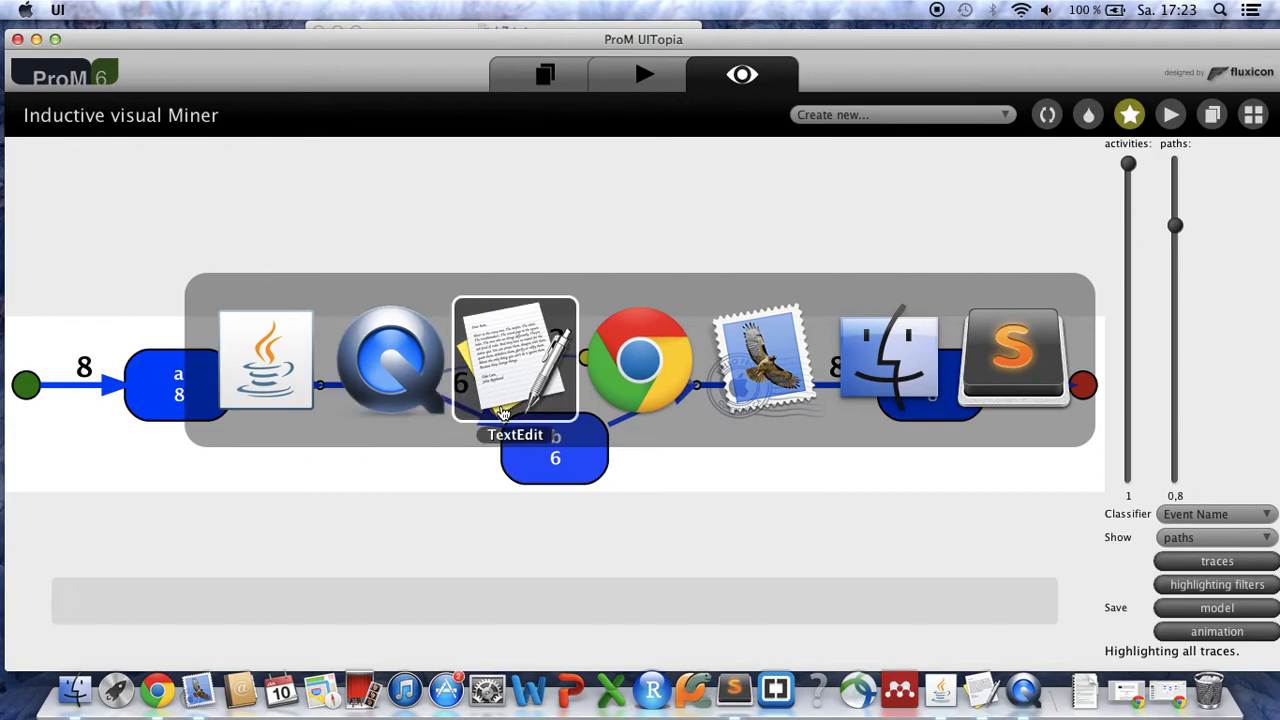
{"action": "left_click", "coordinate": [540, 370]}
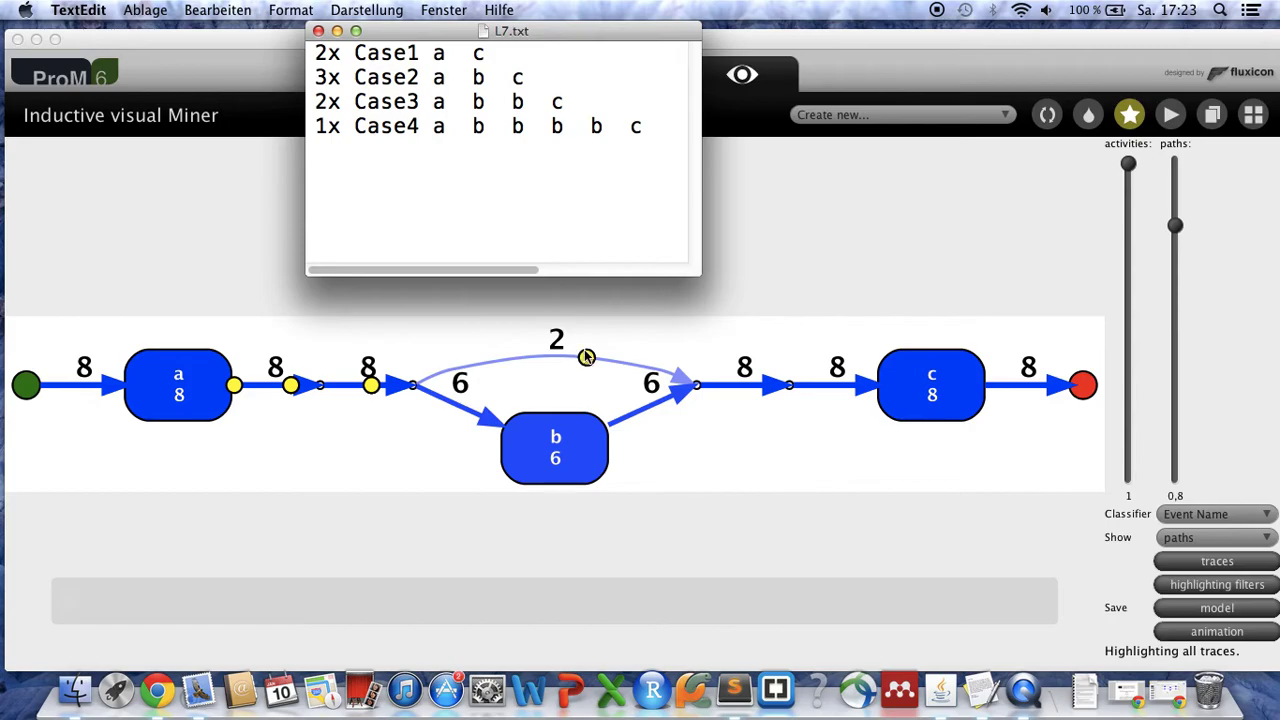
{"action": "left_click_drag", "start_coordinate": [329, 52], "coordinate": [312, 52]}
{"action": "left_click_drag", "start_coordinate": [355, 52], "coordinate": [416, 55]}
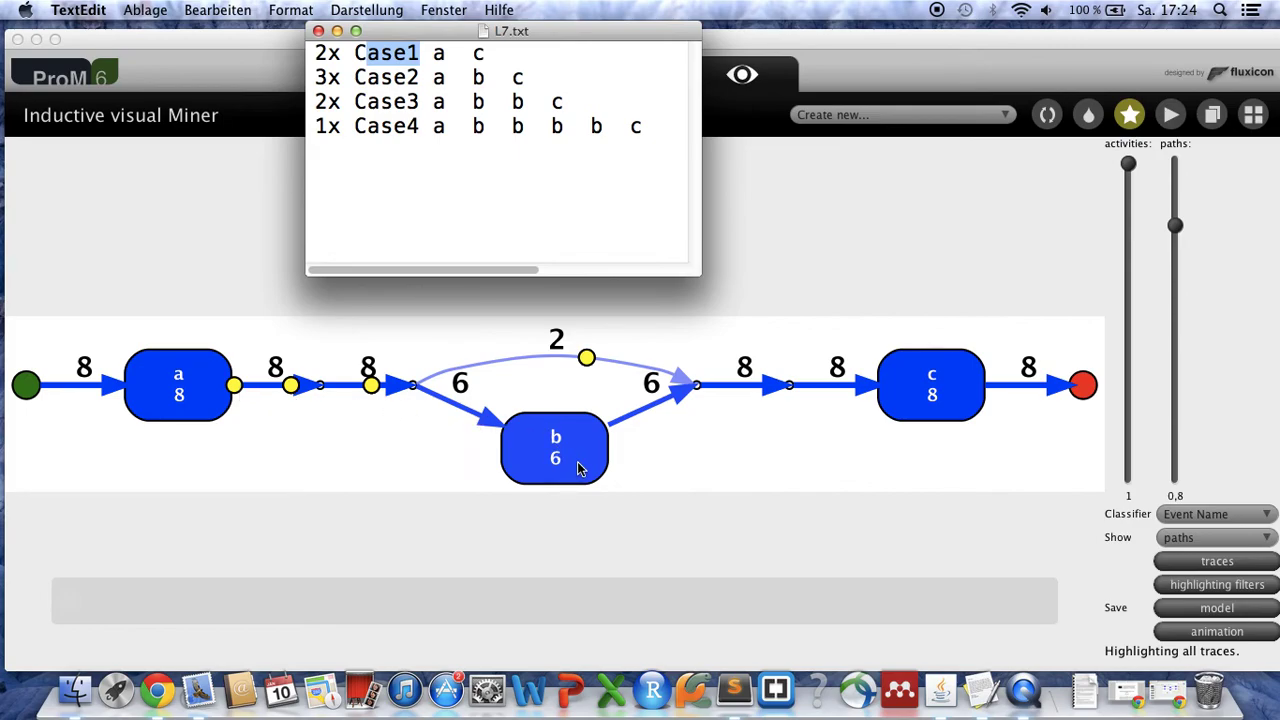
{"action": "left_click", "coordinate": [649, 485]}
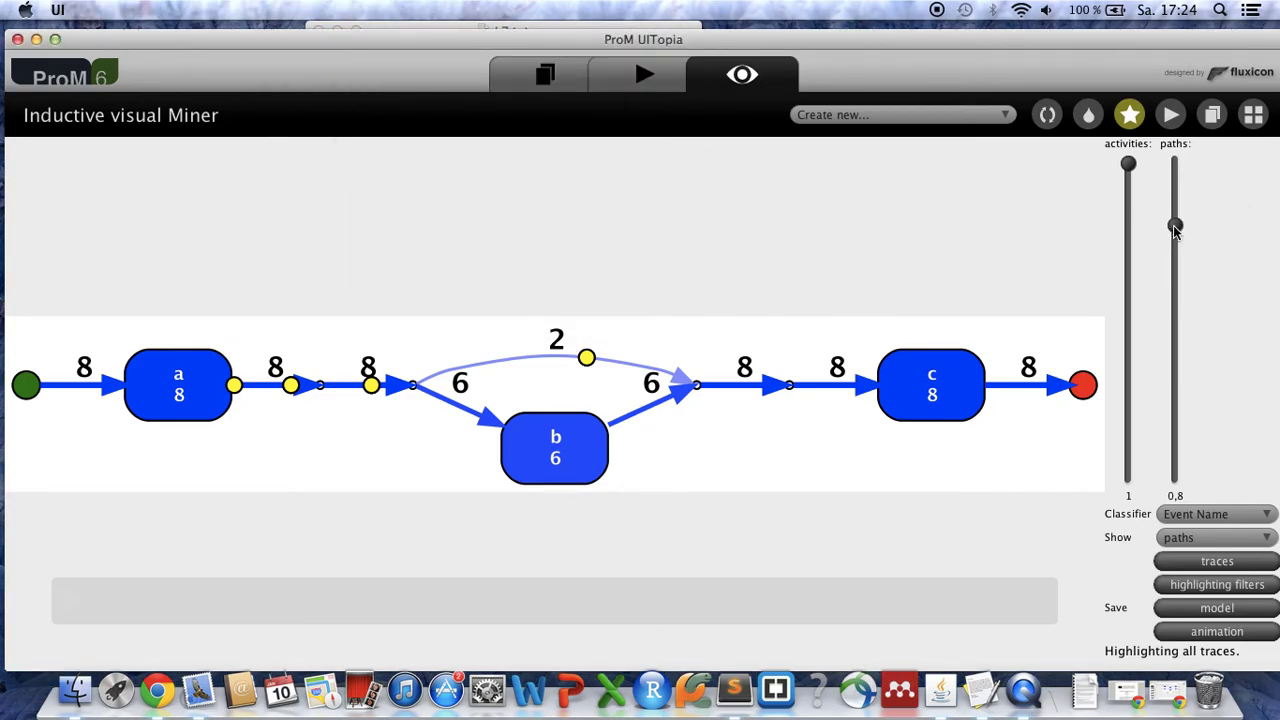
Raise the paths slider from 0.8 to 1, revealing the b loop with counts 11 and 19
{"action": "left_click_drag", "start_coordinate": [1175, 227], "coordinate": [1175, 163]}
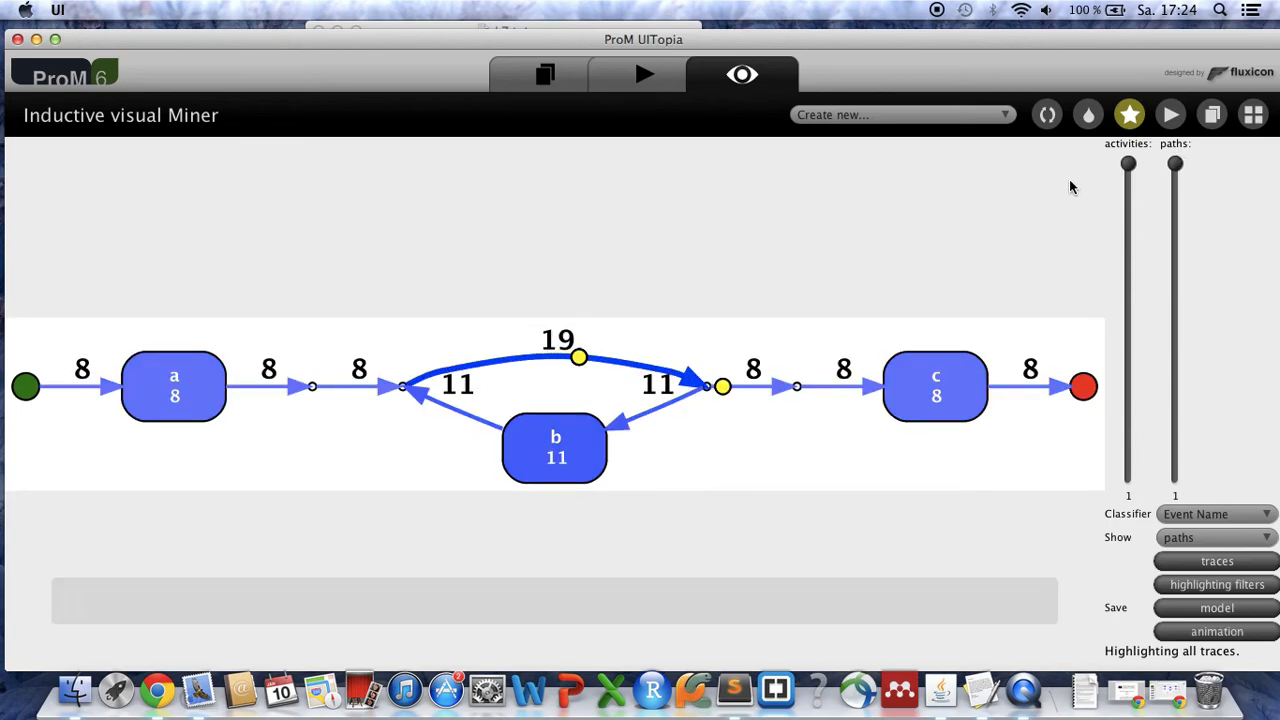